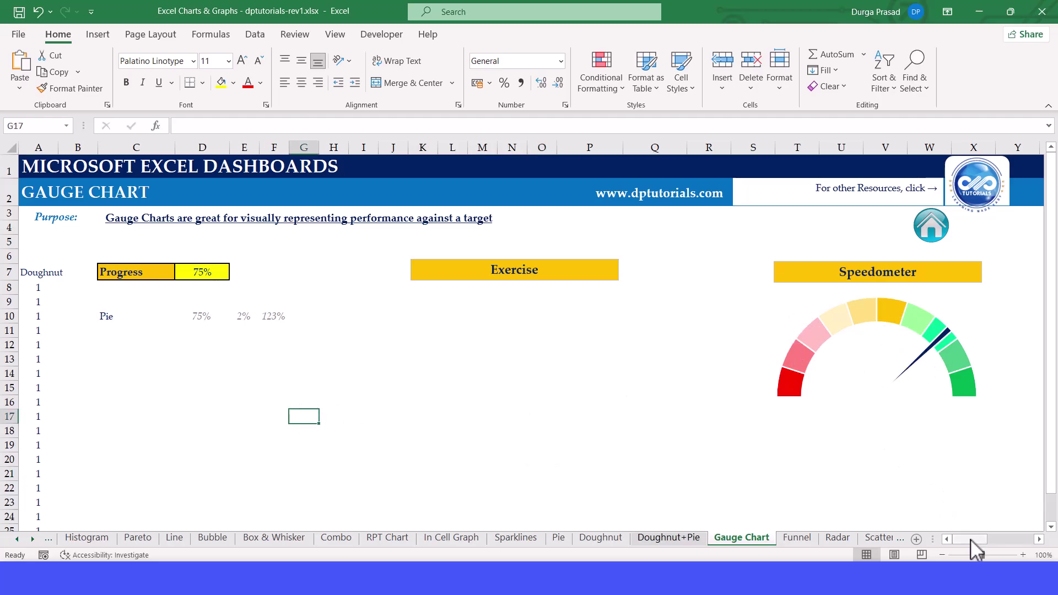
Try Progress values of 80% and 30% in cell D7 to move the speedometer needle.
{"action": "mouse_move", "coordinate": [972, 540]}
{"action": "left_mouse_down"}
{"action": "mouse_move", "coordinate": [983, 540]}
{"action": "mouse_move", "coordinate": [956, 538]}
{"action": "left_mouse_up"}
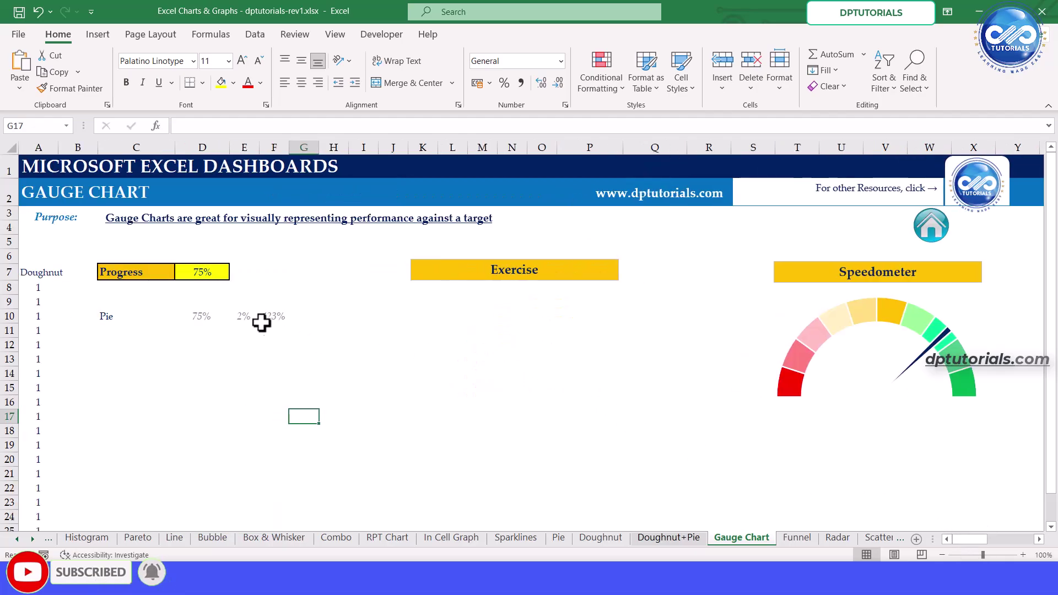
{"action": "left_click", "coordinate": [208, 272]}
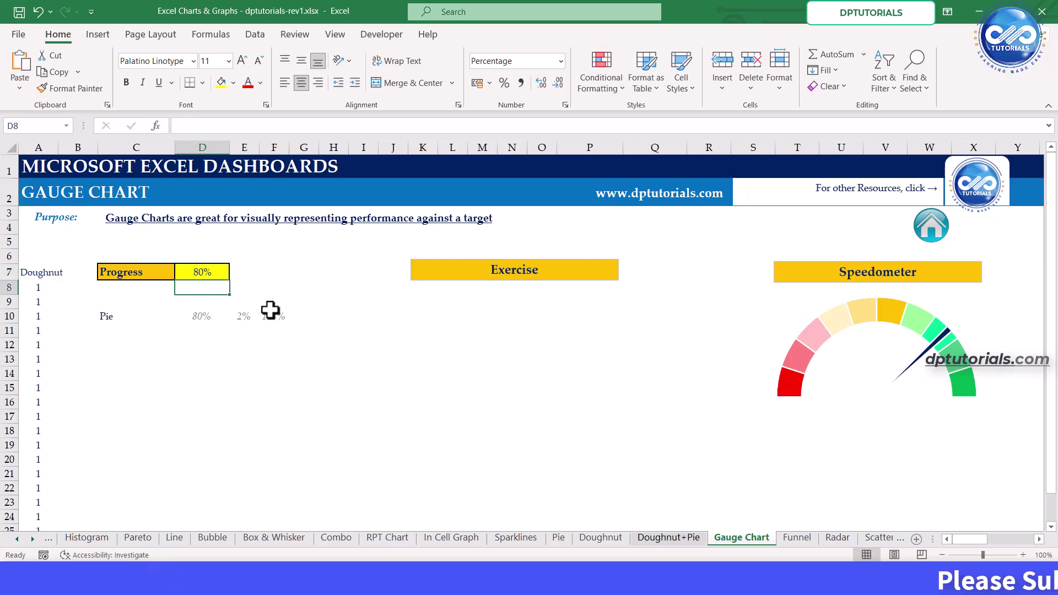
{"action": "left_click", "coordinate": [216, 268]}
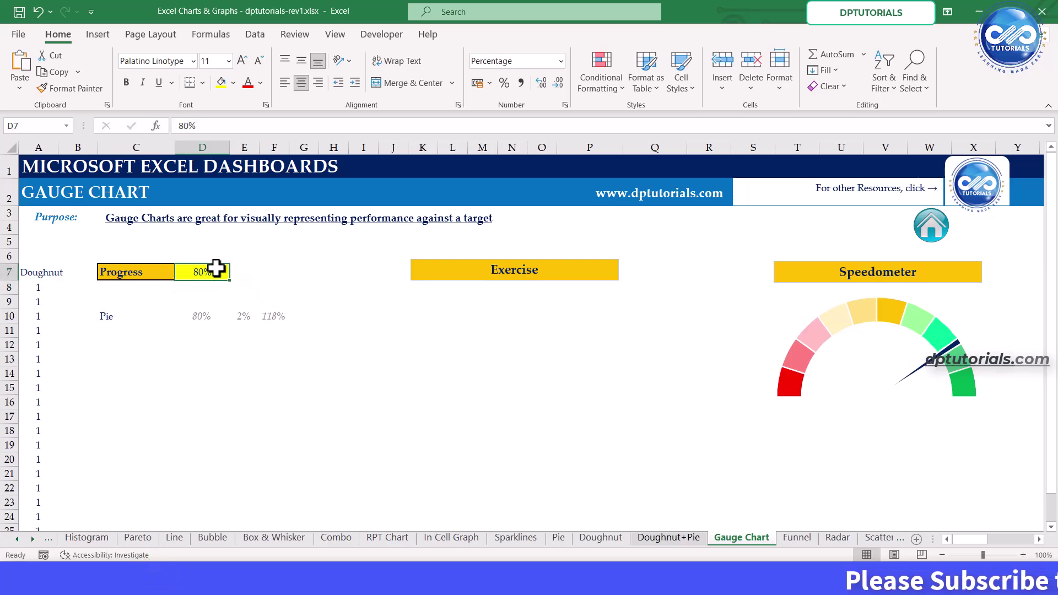
{"action": "type", "text": "03"}
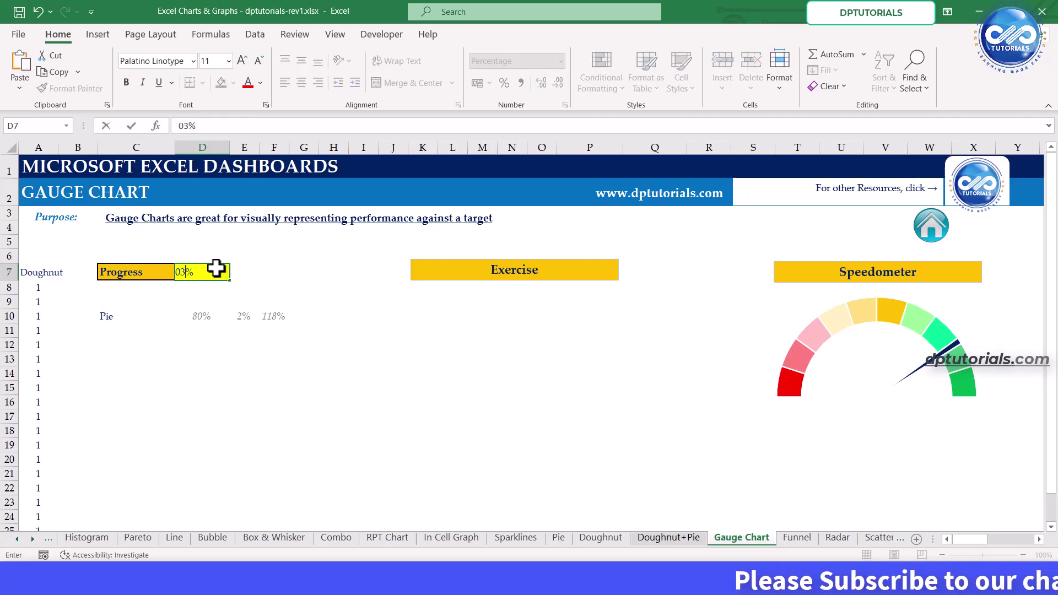
{"action": "key", "text": "Return"}
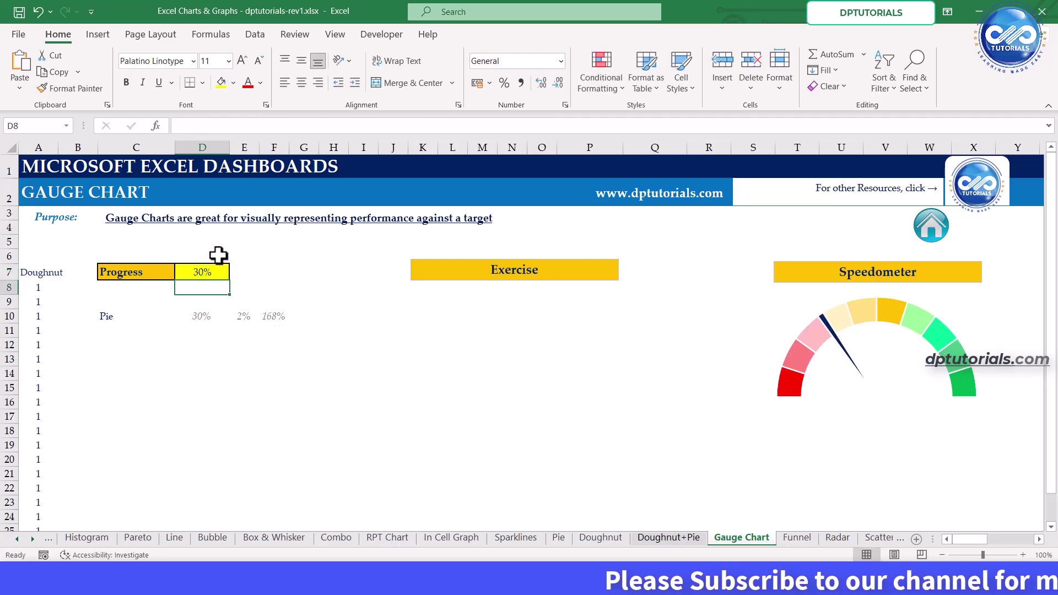
Try Progress values of 50% and 90% in cell D7, and set it back to 75%.
{"action": "left_click", "coordinate": [213, 270]}
{"action": "type", "text": "50"}
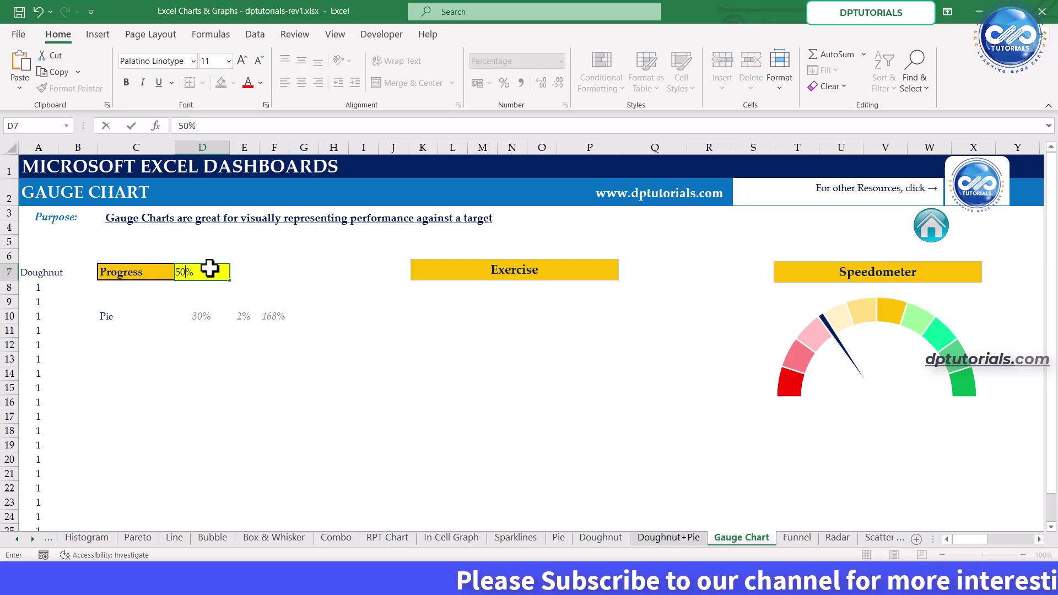
{"action": "key", "text": "ctrl+Return"}
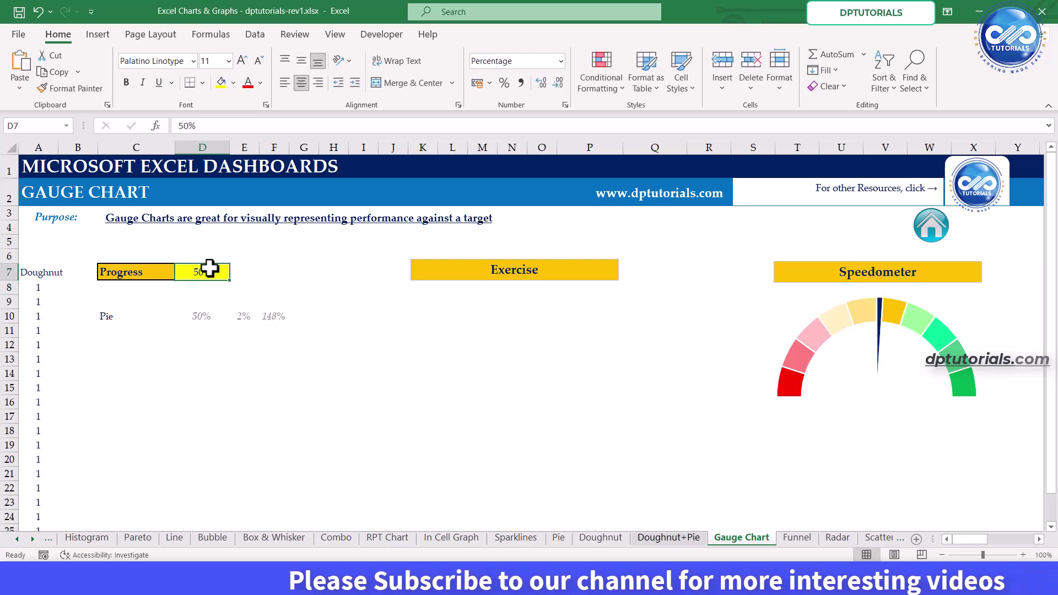
{"action": "type", "text": "90"}
{"action": "key", "text": "ctrl+Return"}
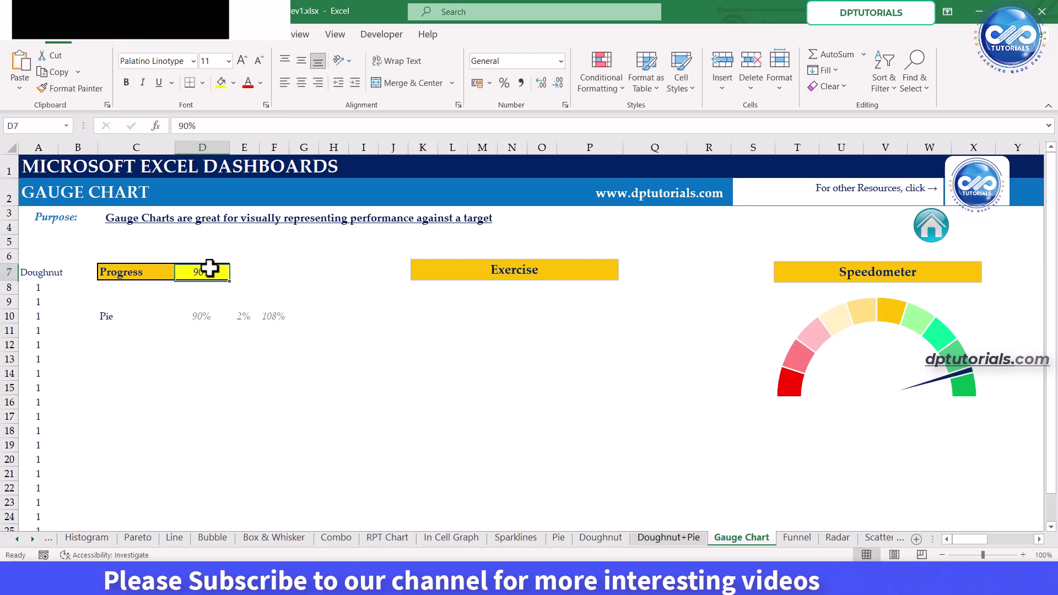
{"action": "type", "text": "75"}
{"action": "key", "text": "Return"}
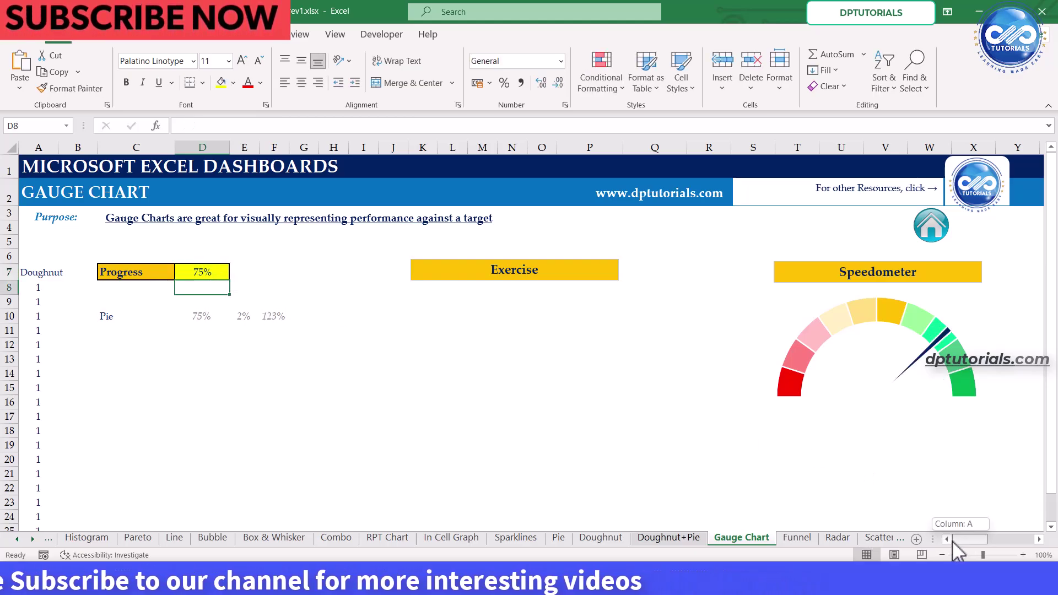
Insert a doughnut chart from the values in A8:A27 and place it below the Exercise heading.
{"action": "left_click", "coordinate": [43, 287]}
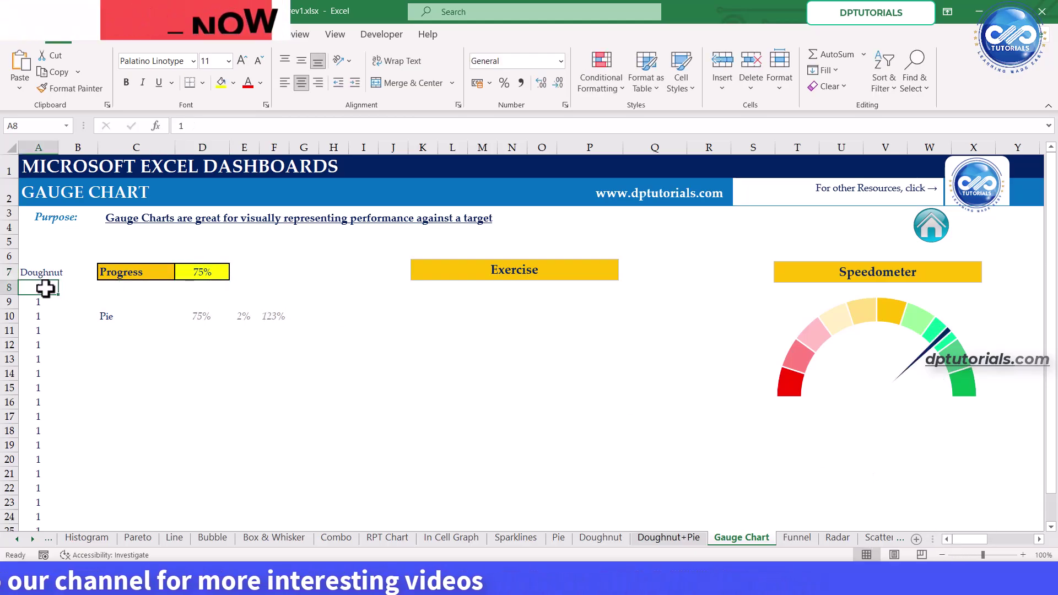
{"action": "scroll", "coordinate": [44, 361], "scroll_direction": "down", "scroll_amount": 1}
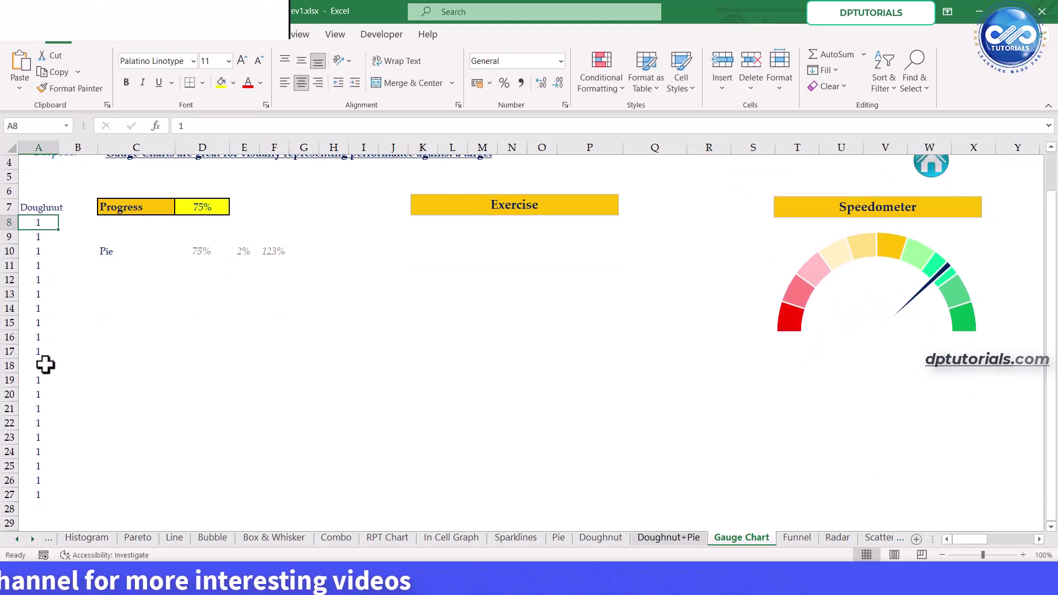
{"action": "left_click", "coordinate": [39, 492], "text": "shift"}
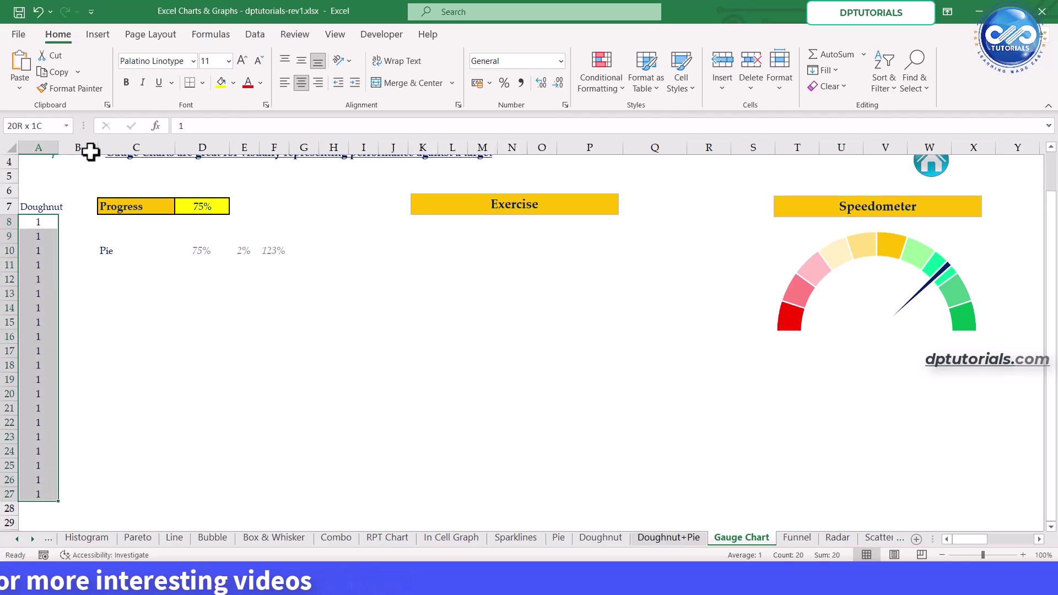
{"action": "left_click", "coordinate": [100, 35]}
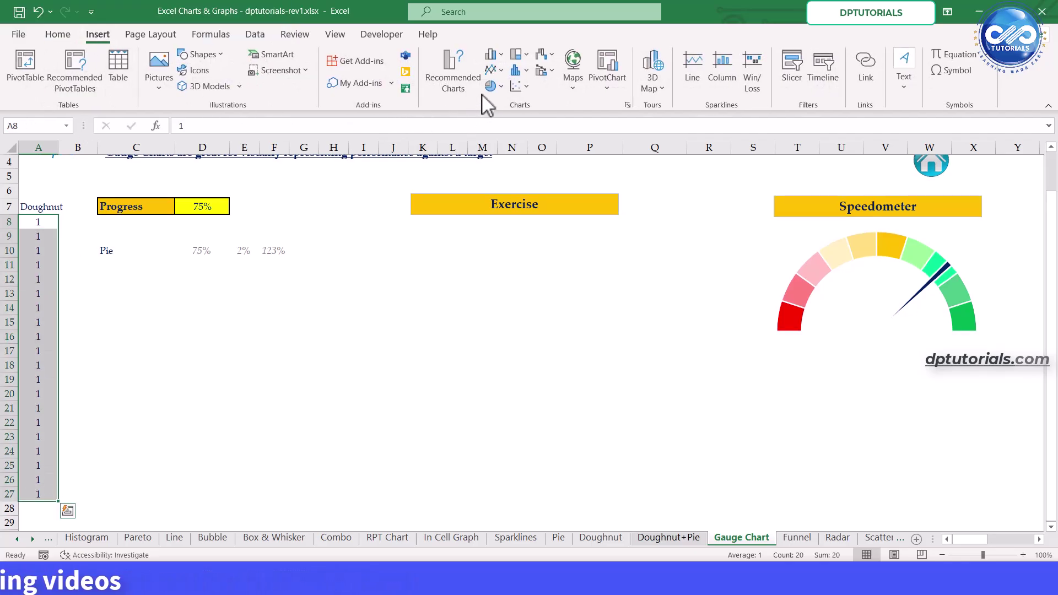
{"action": "left_click", "coordinate": [499, 87]}
{"action": "left_click", "coordinate": [503, 269]}
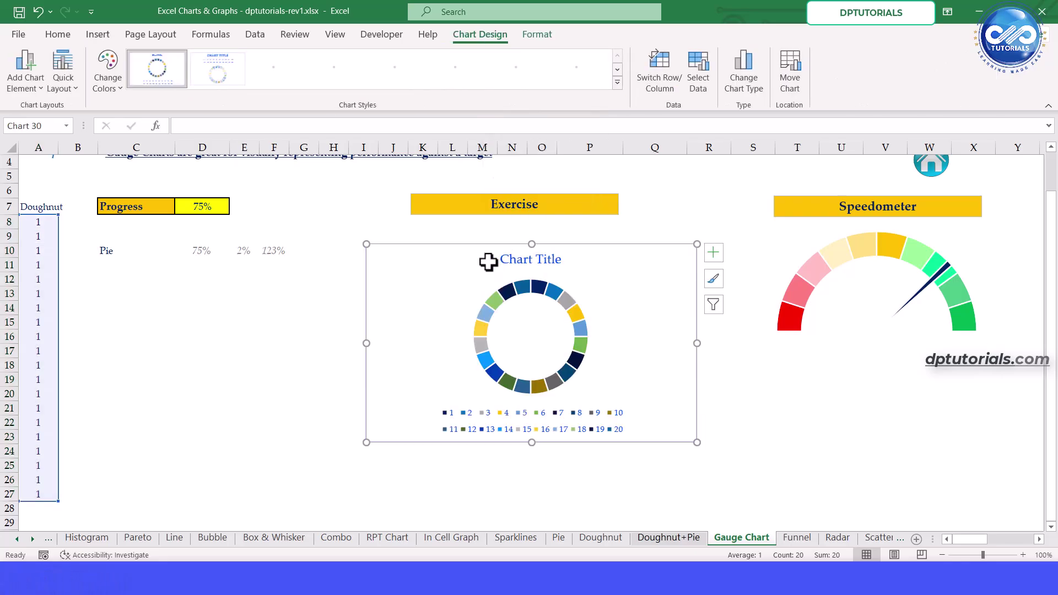
{"action": "left_click_drag", "start_coordinate": [456, 245], "coordinate": [422, 222]}
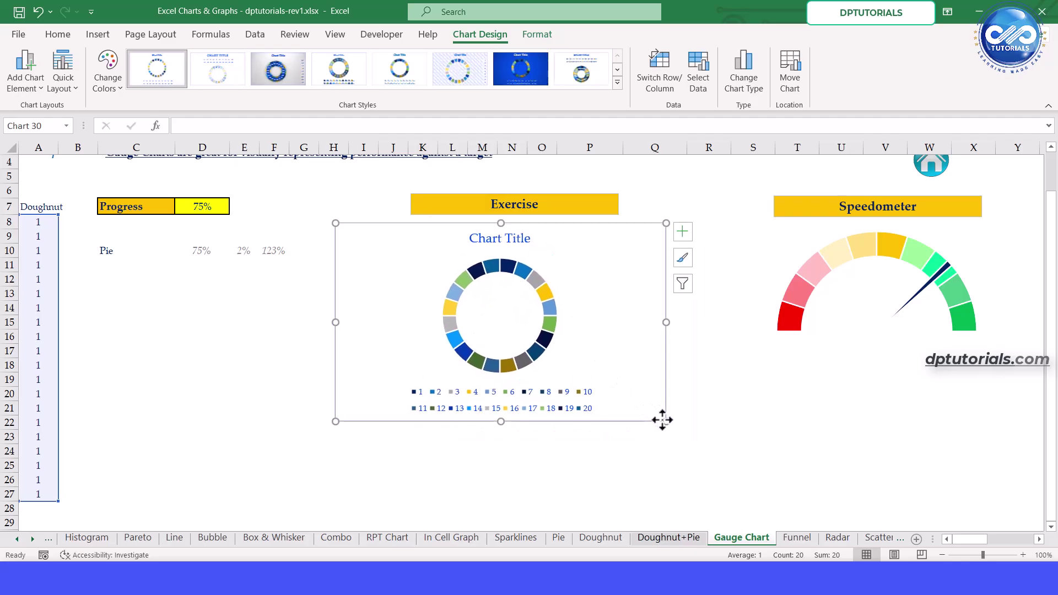
{"action": "mouse_move", "coordinate": [666, 421]}
{"action": "left_mouse_down"}
{"action": "mouse_move", "coordinate": [730, 472]}
{"action": "mouse_move", "coordinate": [679, 424]}
{"action": "left_mouse_up"}
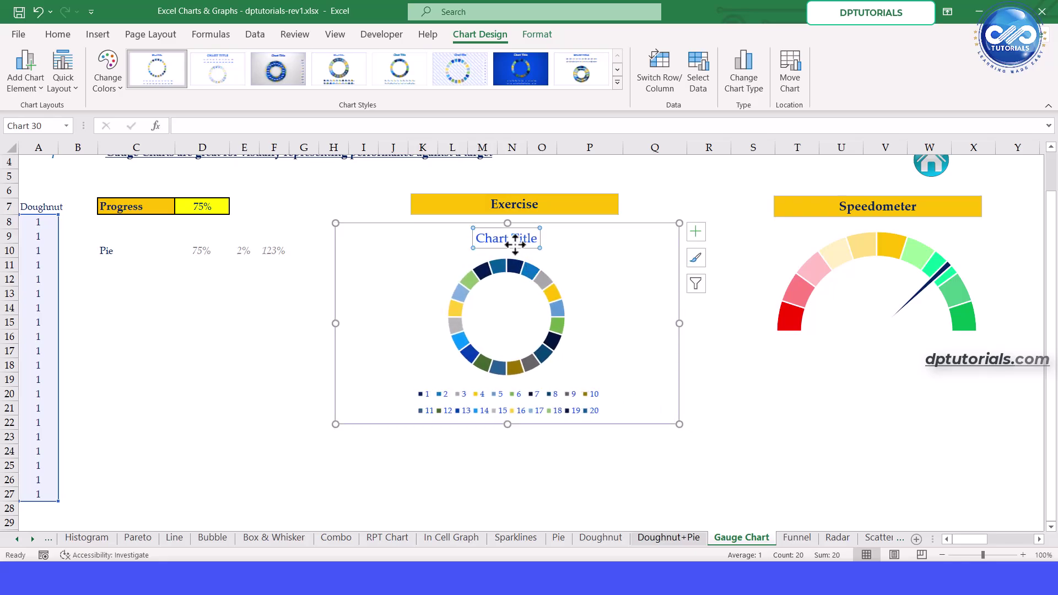
Remove the doughnut chart's title and legend, and enlarge the chart to about row 24.
{"action": "key", "text": "Delete"}
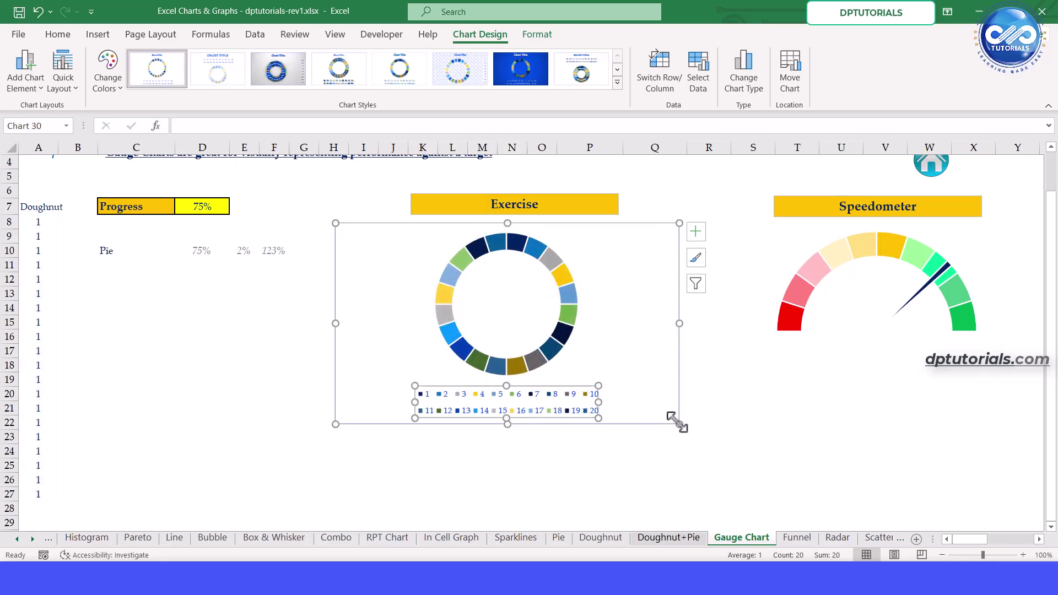
{"action": "key", "text": "Delete"}
{"action": "left_click_drag", "start_coordinate": [677, 421], "coordinate": [713, 459]}
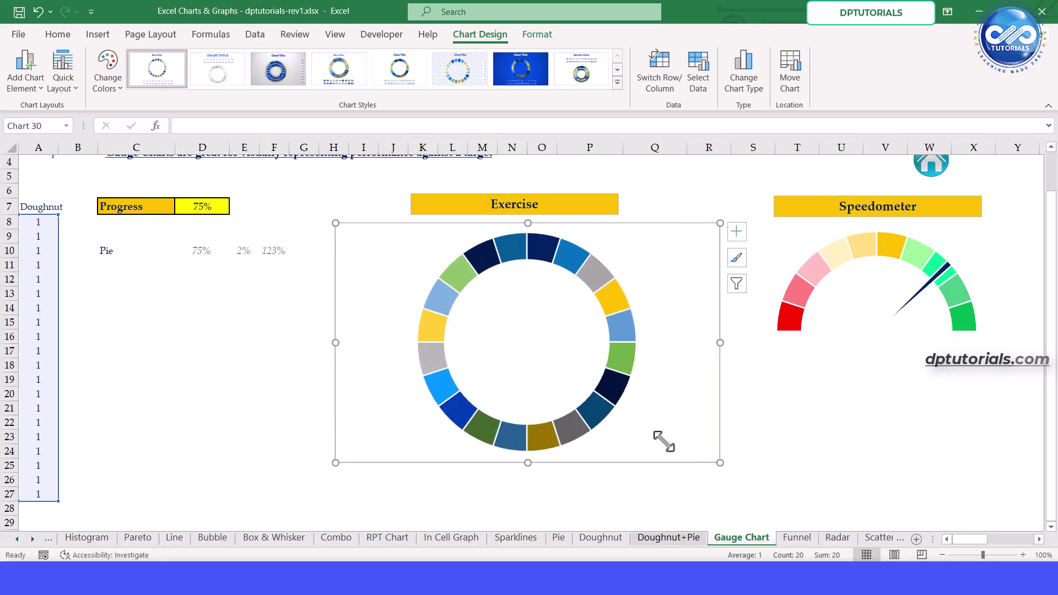
Fill the leftmost slice of the doughnut's upper half with red.
{"action": "left_click", "coordinate": [432, 325]}
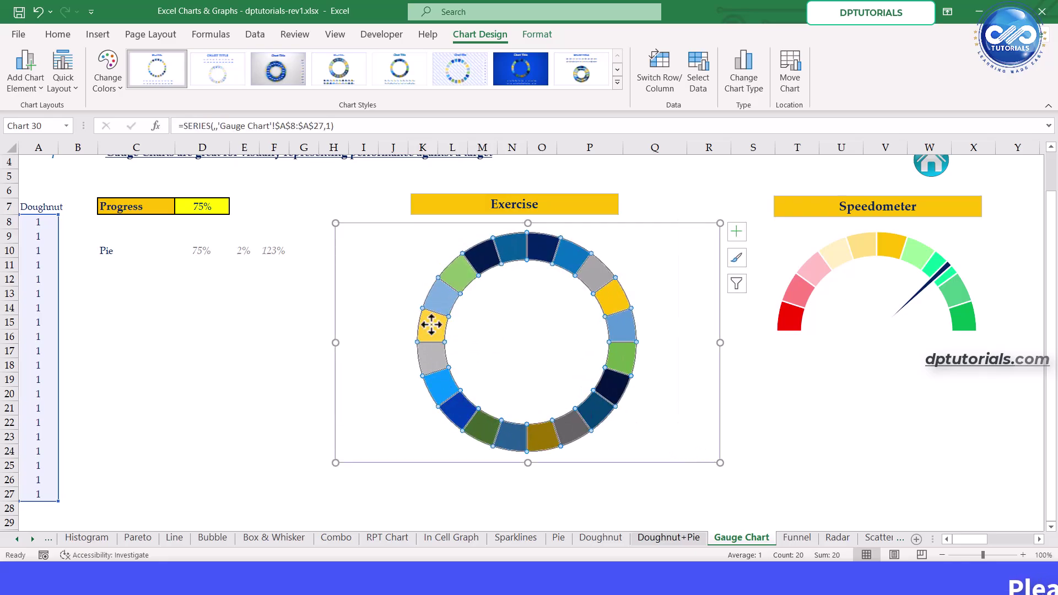
{"action": "left_click", "coordinate": [431, 324]}
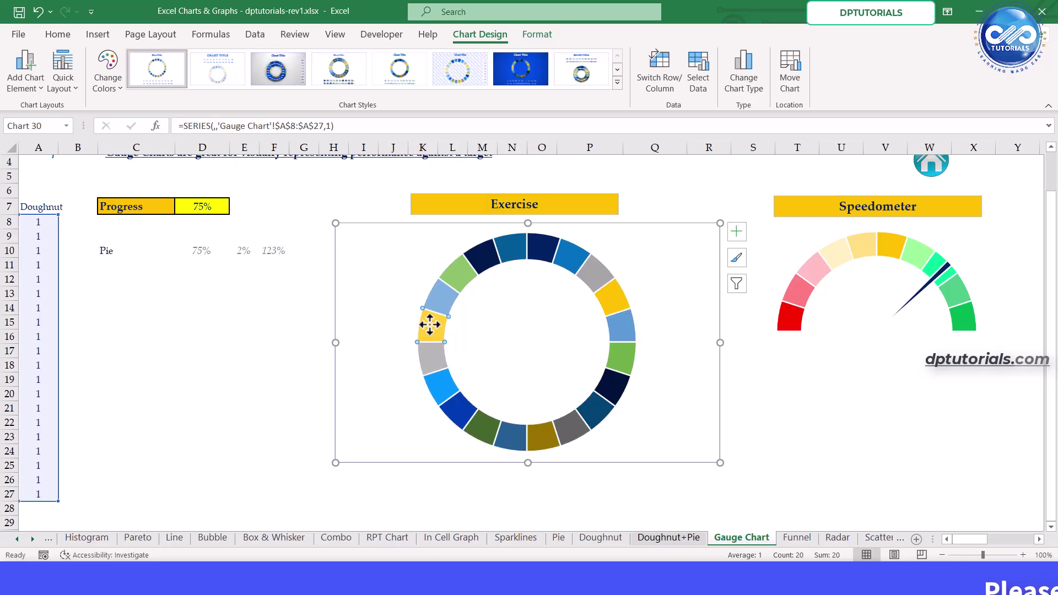
{"action": "left_click", "coordinate": [58, 34]}
{"action": "left_click", "coordinate": [234, 82]}
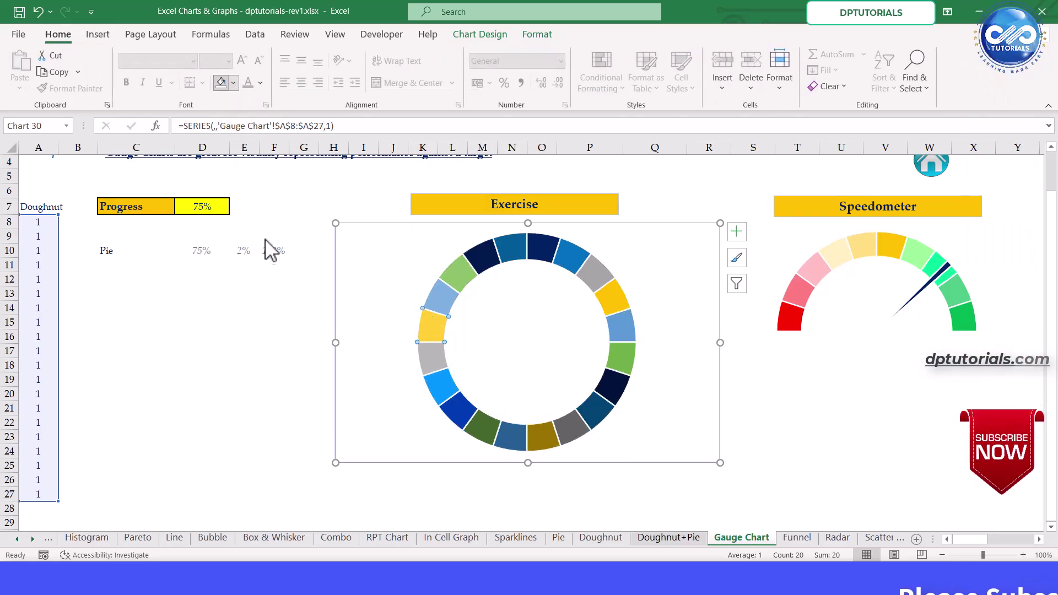
{"action": "left_click", "coordinate": [231, 233]}
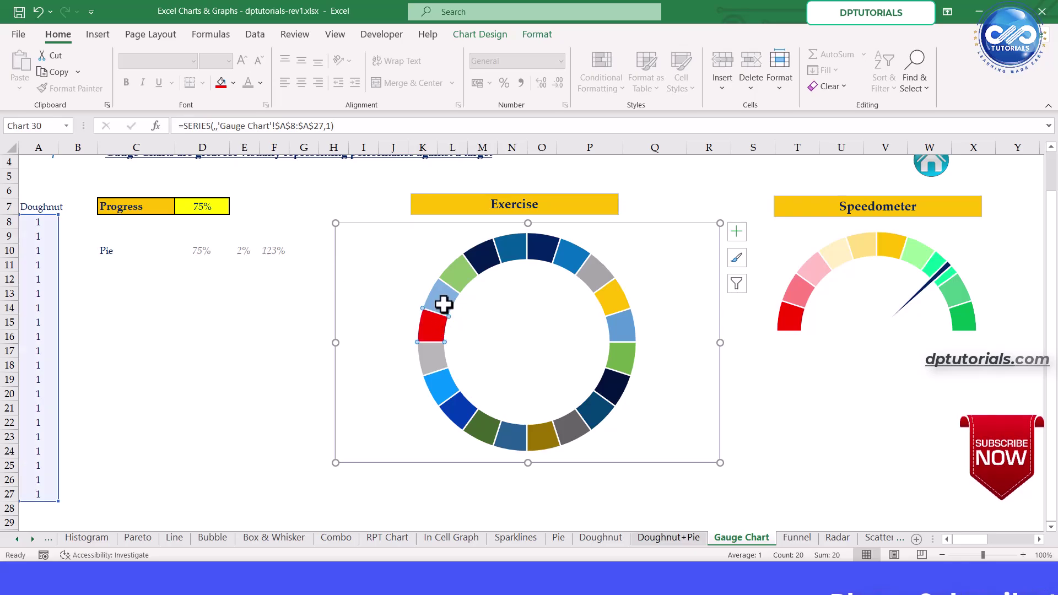
Fill the next two slices clockwise from the red slice with light red and pink.
{"action": "left_click", "coordinate": [234, 83]}
{"action": "left_click", "coordinate": [276, 271]}
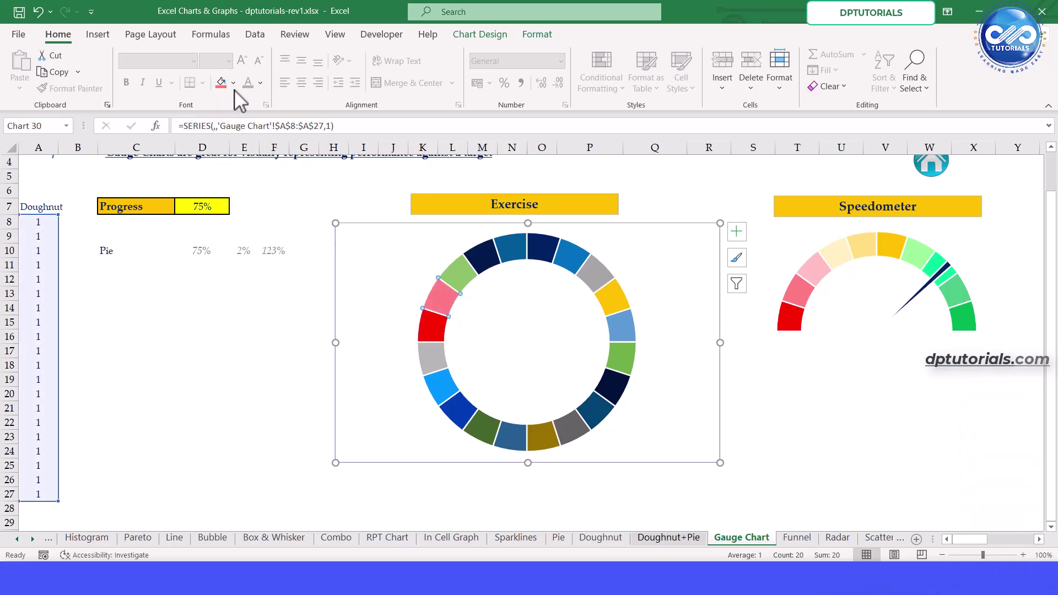
{"action": "left_click", "coordinate": [233, 84]}
{"action": "left_click", "coordinate": [221, 271]}
{"action": "left_click", "coordinate": [458, 276]}
{"action": "left_click", "coordinate": [233, 83]}
{"action": "left_click", "coordinate": [230, 270]}
Fill the next three slices clockwise after the pink one with cream, pale yellow and gold.
{"action": "left_click", "coordinate": [482, 256]}
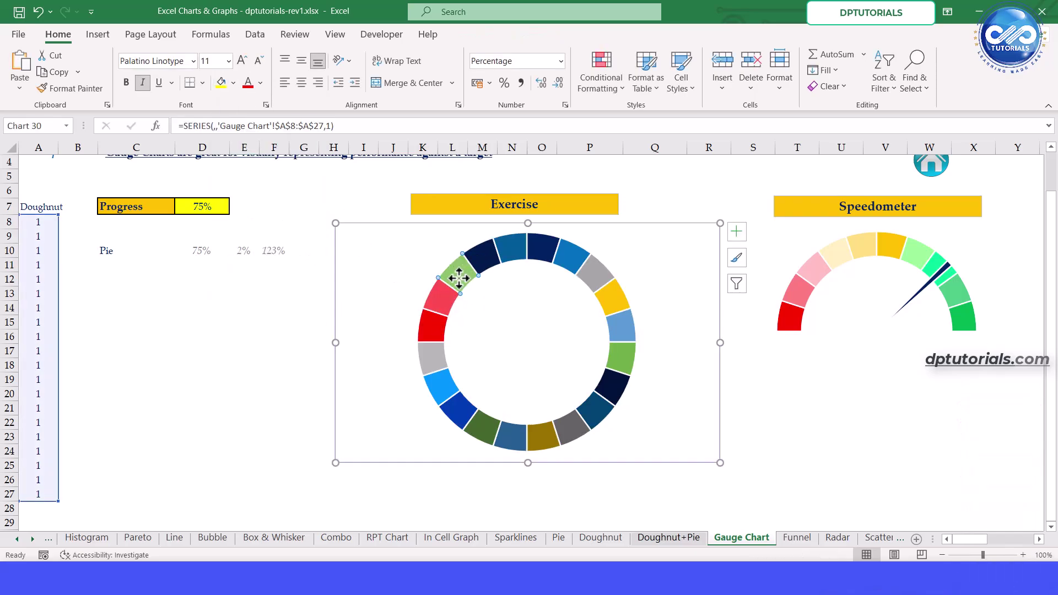
{"action": "left_click", "coordinate": [482, 256]}
{"action": "left_click", "coordinate": [234, 82]}
{"action": "left_click", "coordinate": [297, 156]}
{"action": "left_click", "coordinate": [510, 247]}
{"action": "left_click", "coordinate": [509, 247]}
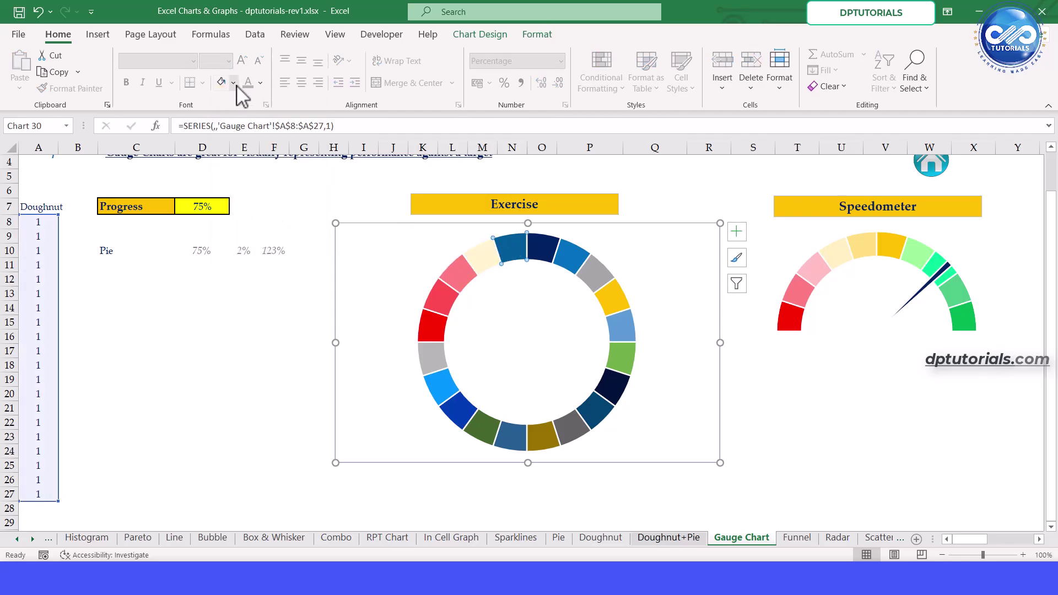
{"action": "left_click", "coordinate": [233, 82]}
{"action": "left_click", "coordinate": [297, 165]}
{"action": "left_click", "coordinate": [543, 246]}
{"action": "left_click", "coordinate": [542, 246]}
{"action": "left_click", "coordinate": [234, 82]}
{"action": "left_click", "coordinate": [297, 142]}
Fill the next two slices clockwise after the gold one with pale green and mint green.
{"action": "left_click", "coordinate": [571, 257]}
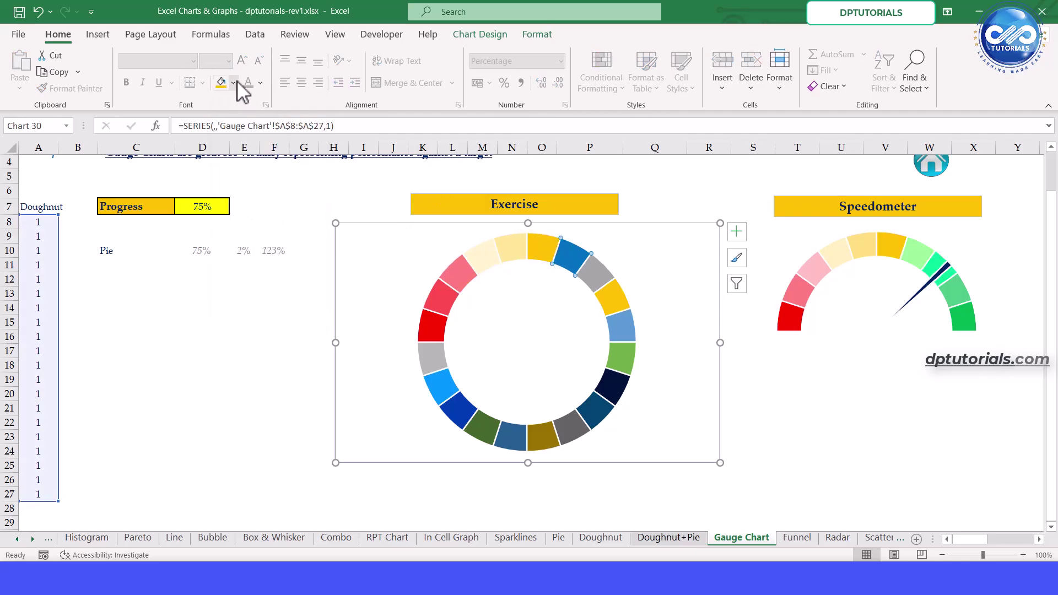
{"action": "left_click", "coordinate": [233, 82]}
{"action": "left_click", "coordinate": [254, 271]}
{"action": "left_click", "coordinate": [591, 273]}
{"action": "left_click", "coordinate": [234, 82]}
{"action": "left_click", "coordinate": [234, 82]}
{"action": "left_click", "coordinate": [264, 271]}
Fill the last two slices of the doughnut's upper half with turquoise green and green.
{"action": "left_click", "coordinate": [612, 298]}
{"action": "left_click", "coordinate": [612, 297]}
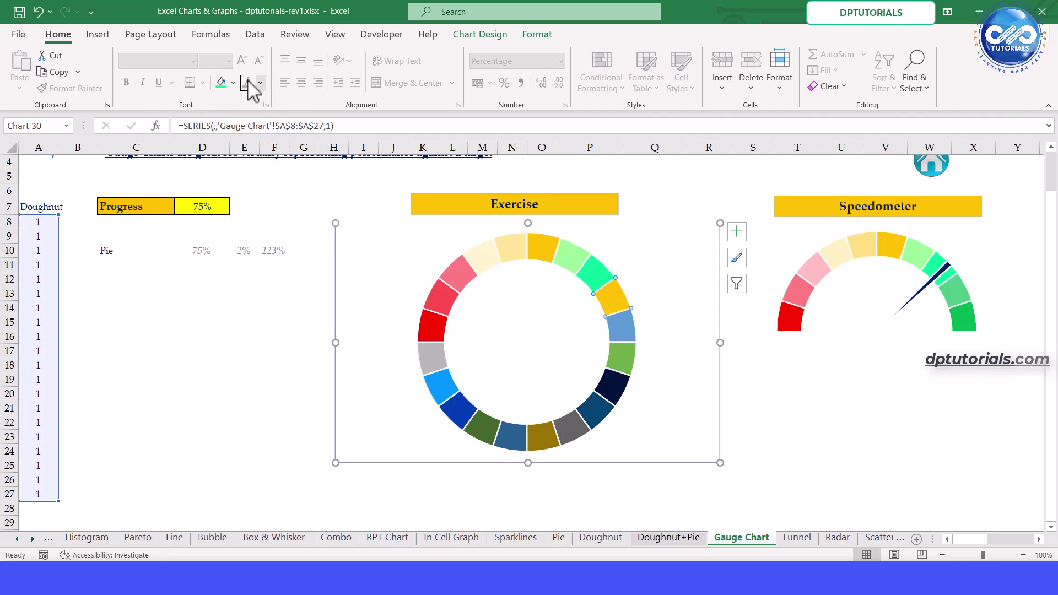
{"action": "left_click", "coordinate": [234, 82]}
{"action": "left_click", "coordinate": [284, 275]}
{"action": "left_click", "coordinate": [234, 83]}
{"action": "left_click", "coordinate": [274, 232]}
{"action": "left_click", "coordinate": [275, 233]}
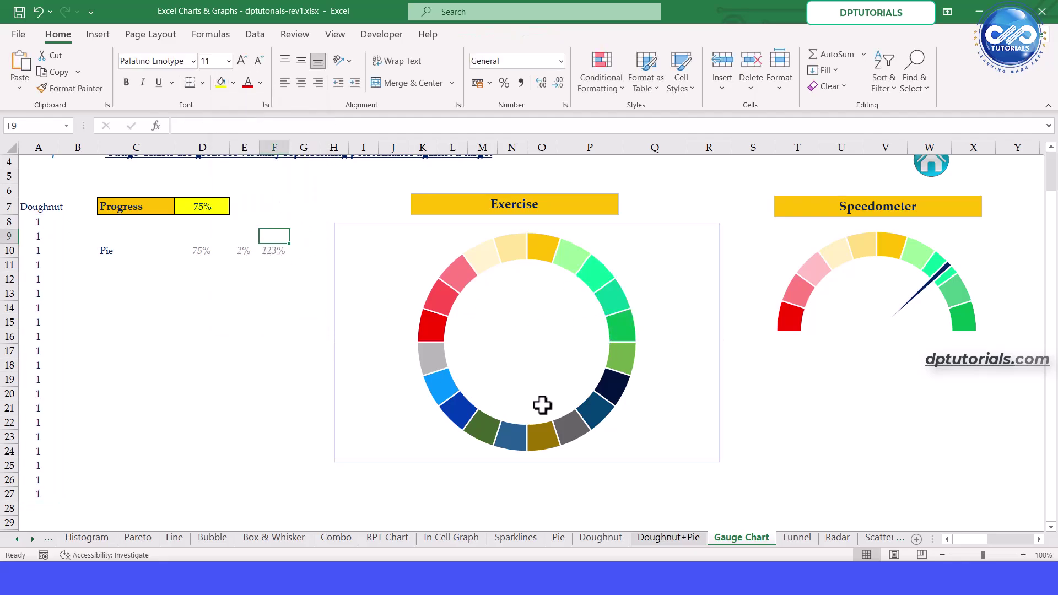
Set all ten slices in the doughnut's lower half to no fill, leaving only the upper semicircle coloured.
{"action": "left_click", "coordinate": [626, 362]}
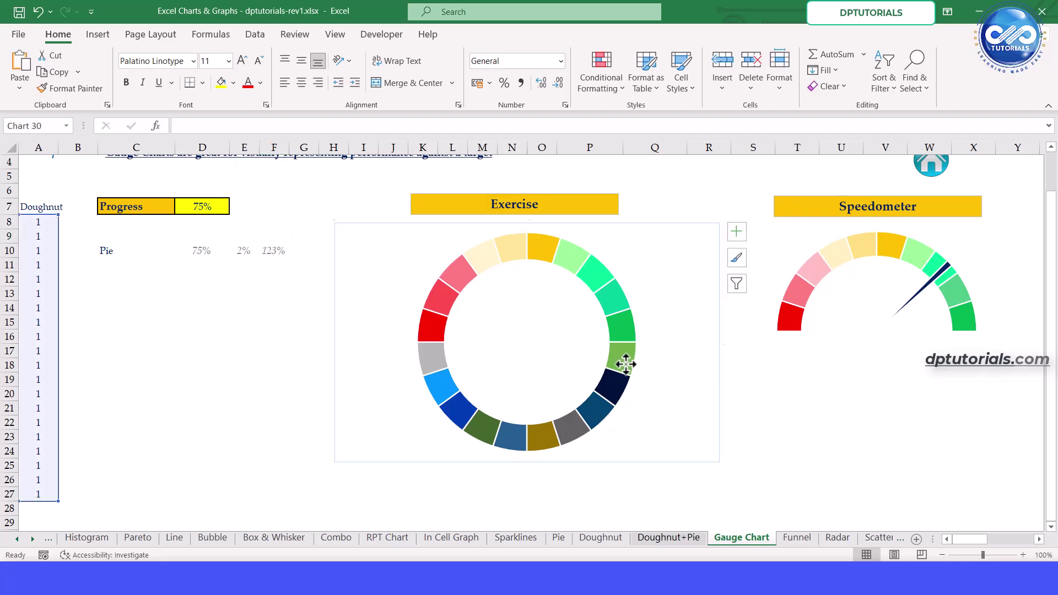
{"action": "left_click", "coordinate": [619, 364]}
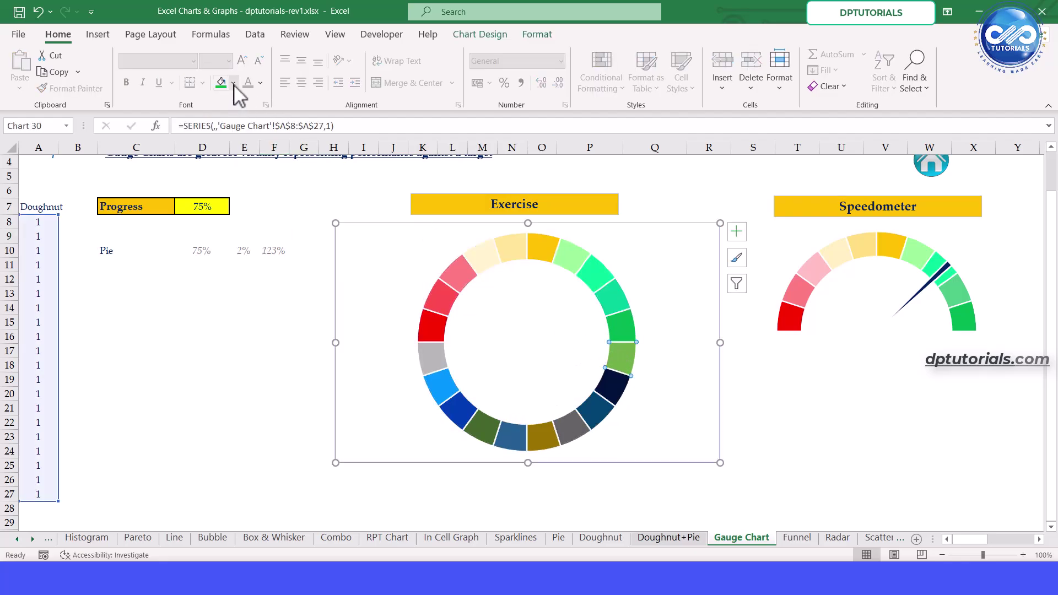
{"action": "key", "text": "alt+h"}
{"action": "key", "text": "h"}
{"action": "left_click", "coordinate": [282, 297]}
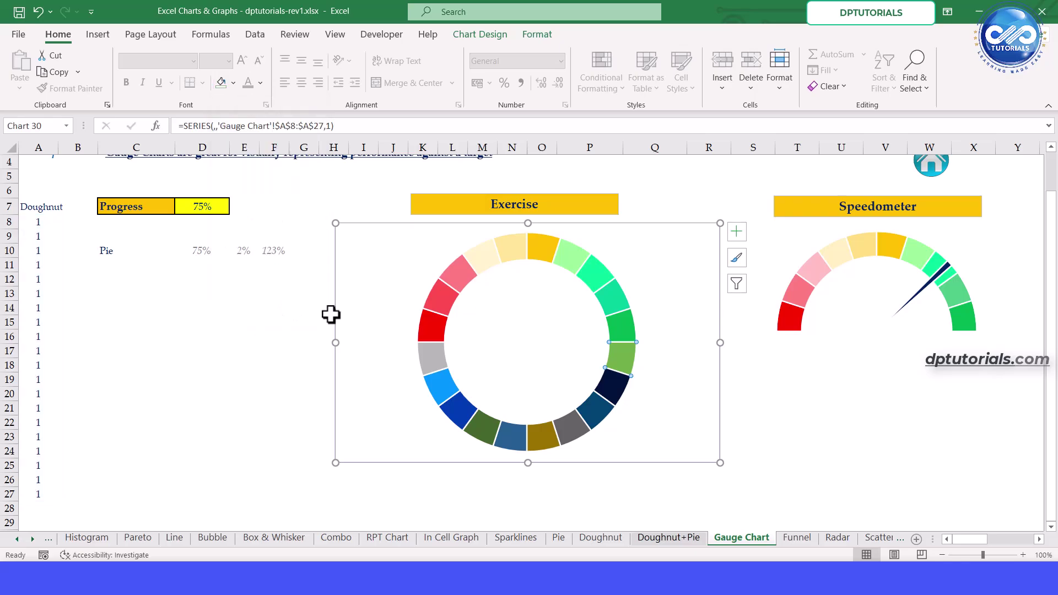
{"action": "key", "text": "Right"}
{"action": "left_click", "coordinate": [220, 83]}
{"action": "key", "text": "Right"}
{"action": "left_click", "coordinate": [221, 83]}
{"action": "key", "text": "Right"}
{"action": "left_click", "coordinate": [220, 83]}
{"action": "left_click", "coordinate": [736, 231]}
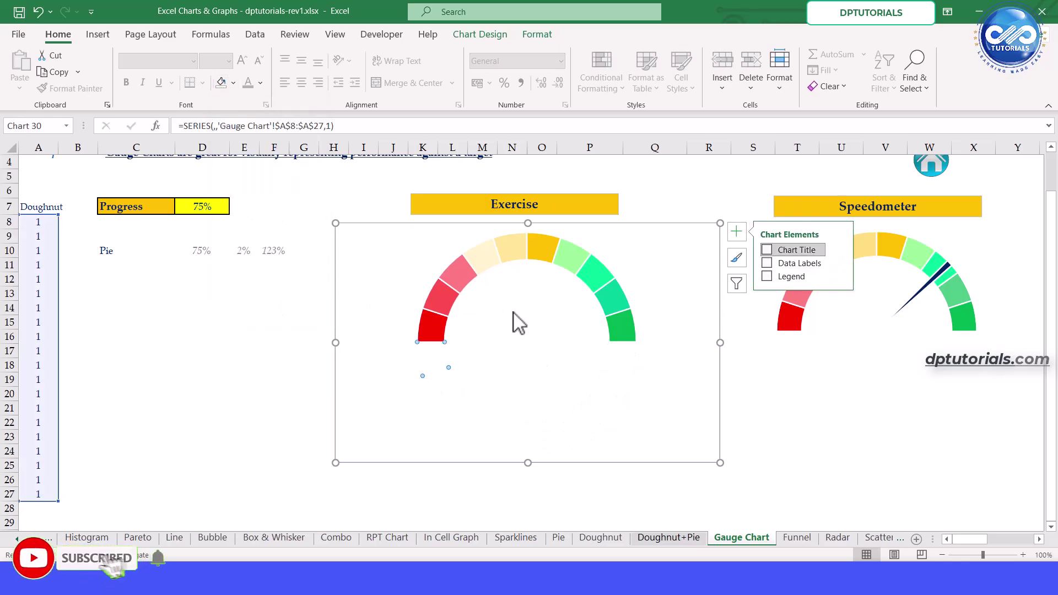
{"action": "left_click", "coordinate": [461, 324]}
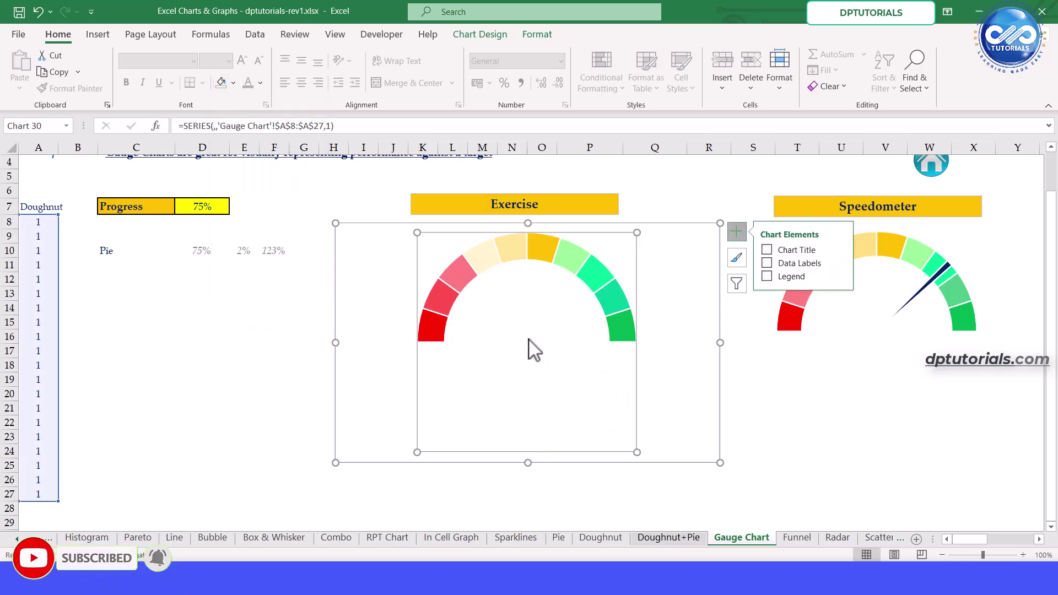
{"action": "left_click", "coordinate": [744, 394]}
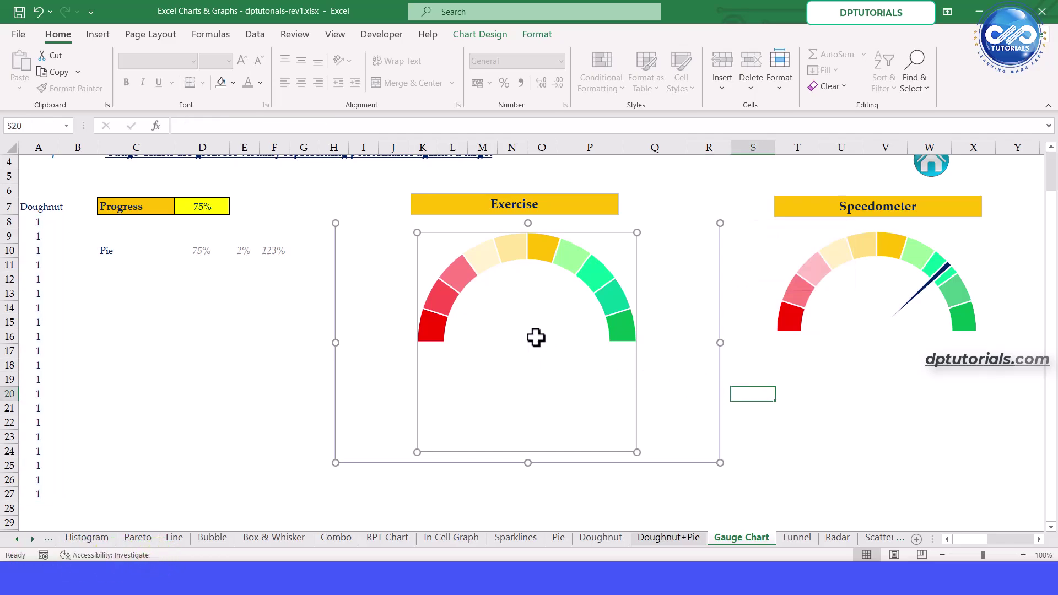
Add a second series to the Exercise chart, named from C10 with values from D10:F10.
{"action": "right_click", "coordinate": [522, 330]}
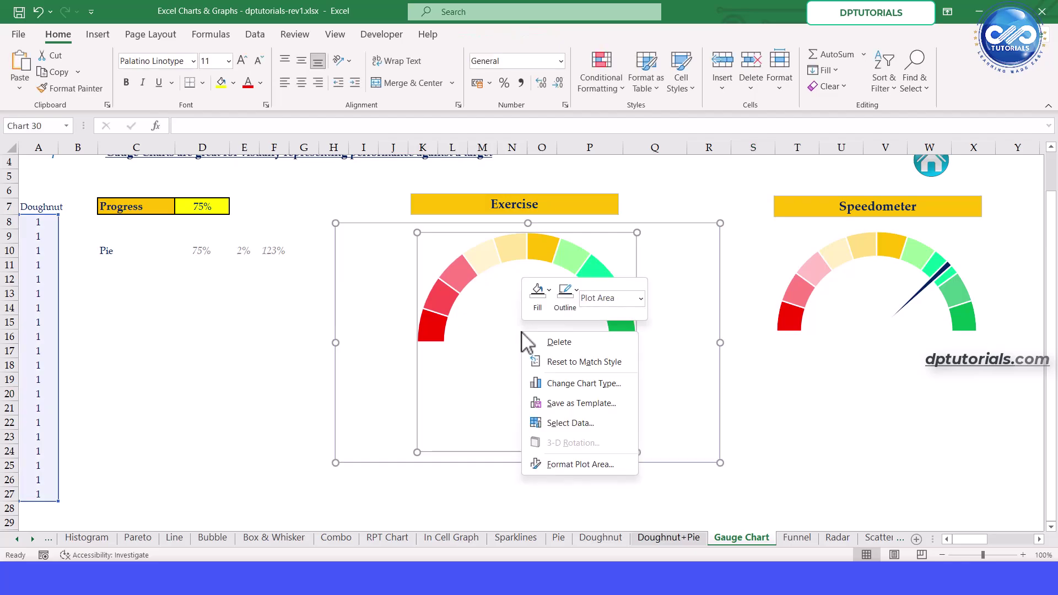
{"action": "left_click", "coordinate": [566, 423]}
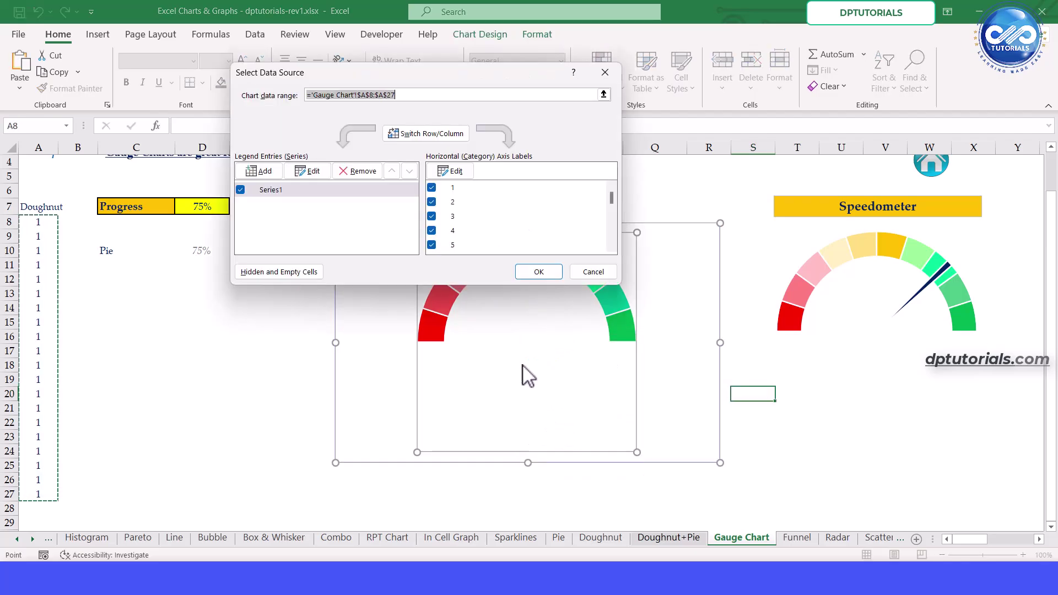
{"action": "left_click", "coordinate": [263, 169]}
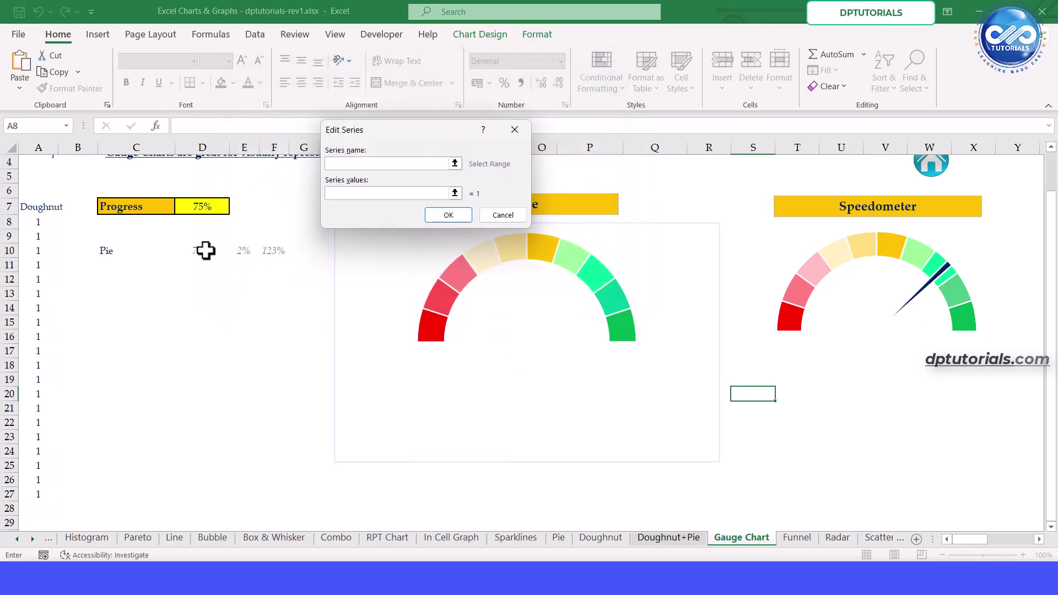
{"action": "left_click", "coordinate": [132, 250]}
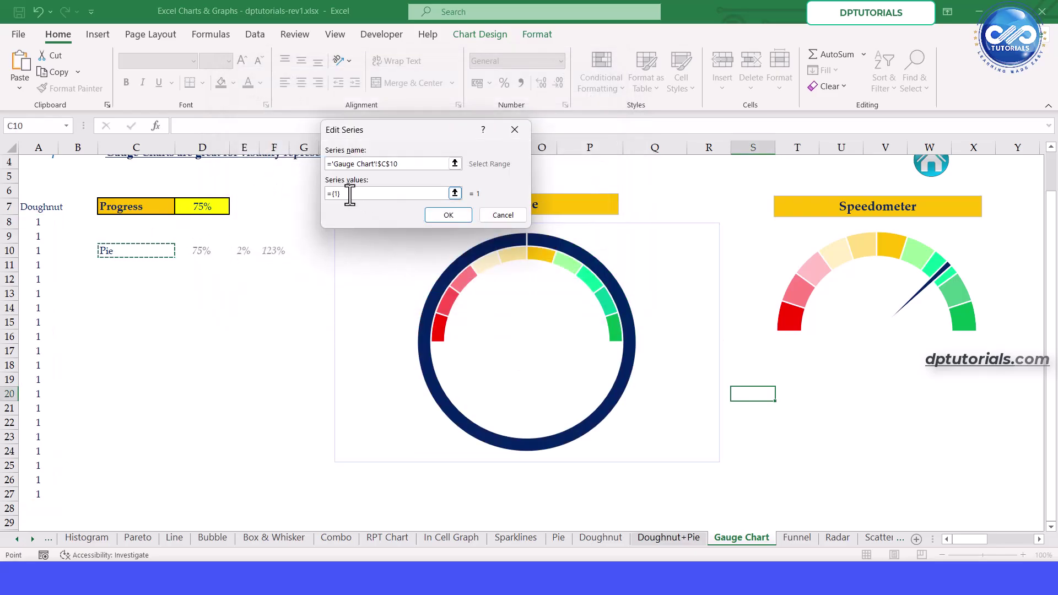
{"action": "key", "text": "BackSpace"}
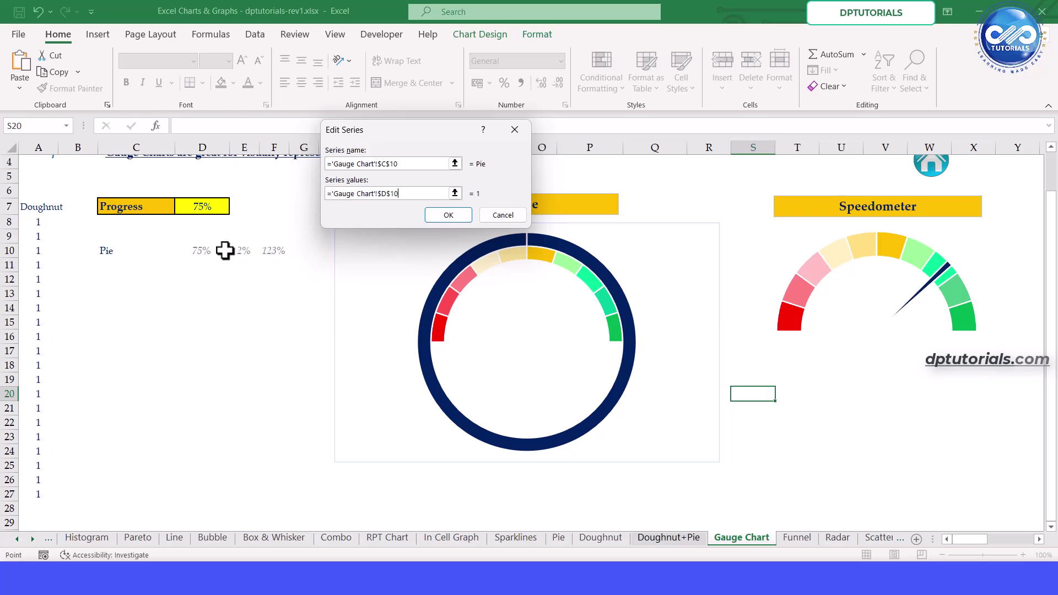
{"action": "left_click", "coordinate": [448, 214]}
{"action": "left_click", "coordinate": [529, 270]}
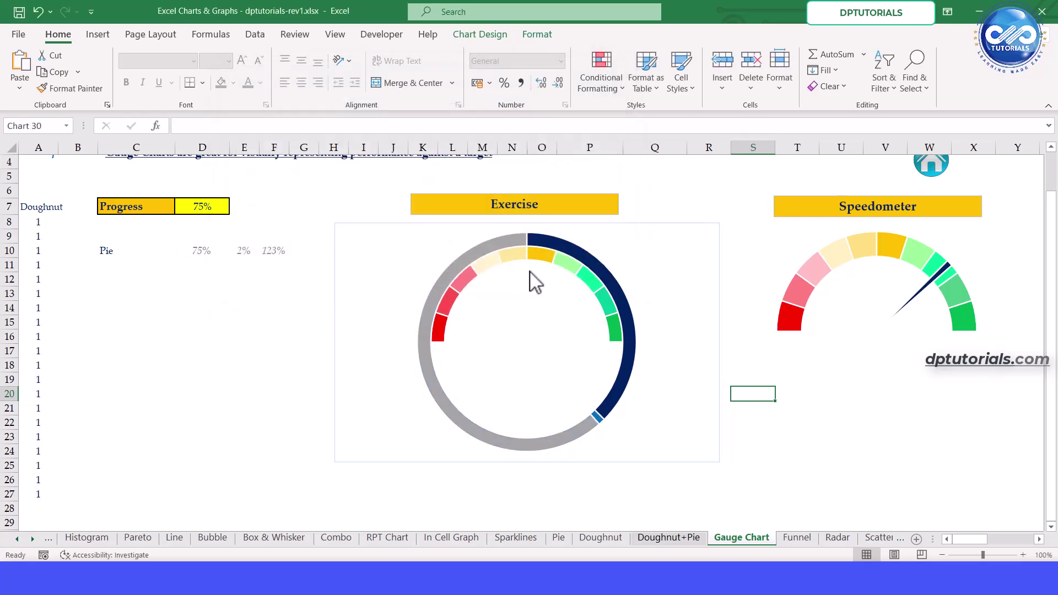
Move the Pie series of the Exercise chart to the secondary axis, keeping both series as doughnuts.
{"action": "left_click", "coordinate": [601, 284]}
{"action": "left_click", "coordinate": [606, 277]}
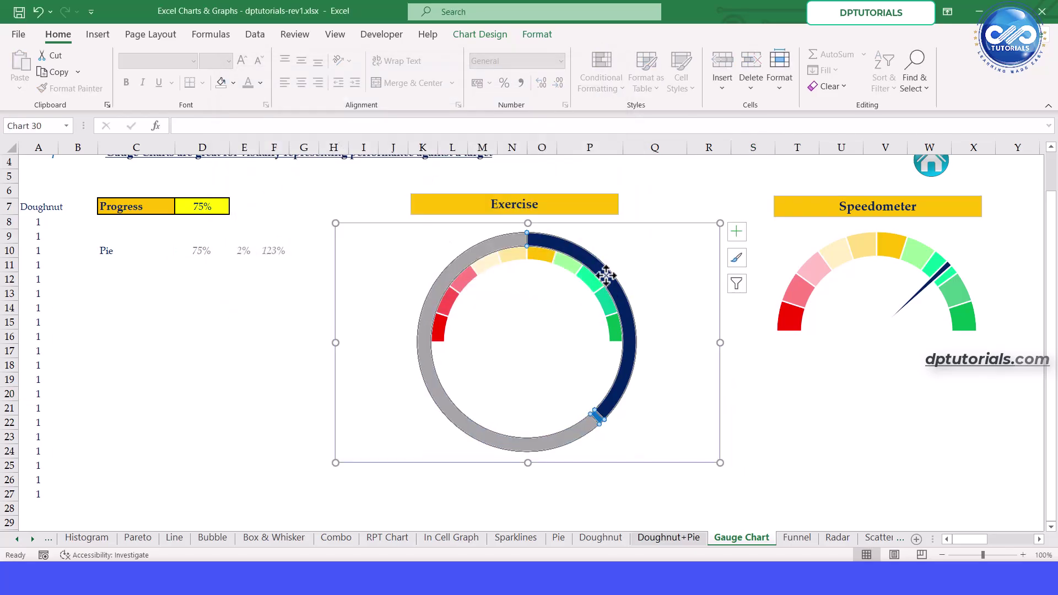
{"action": "right_click", "coordinate": [606, 277]}
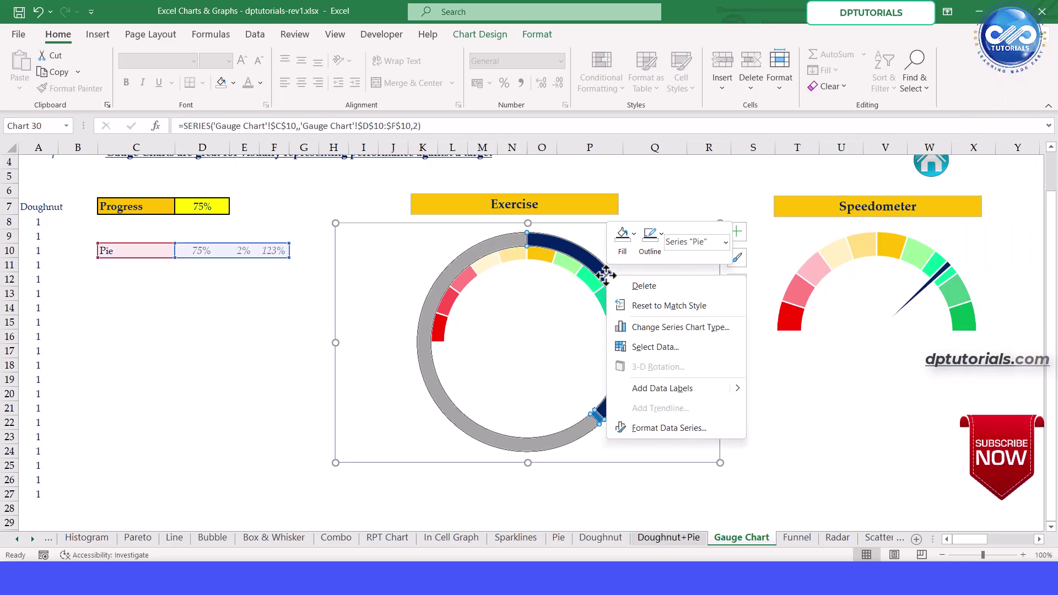
{"action": "left_click", "coordinate": [648, 328]}
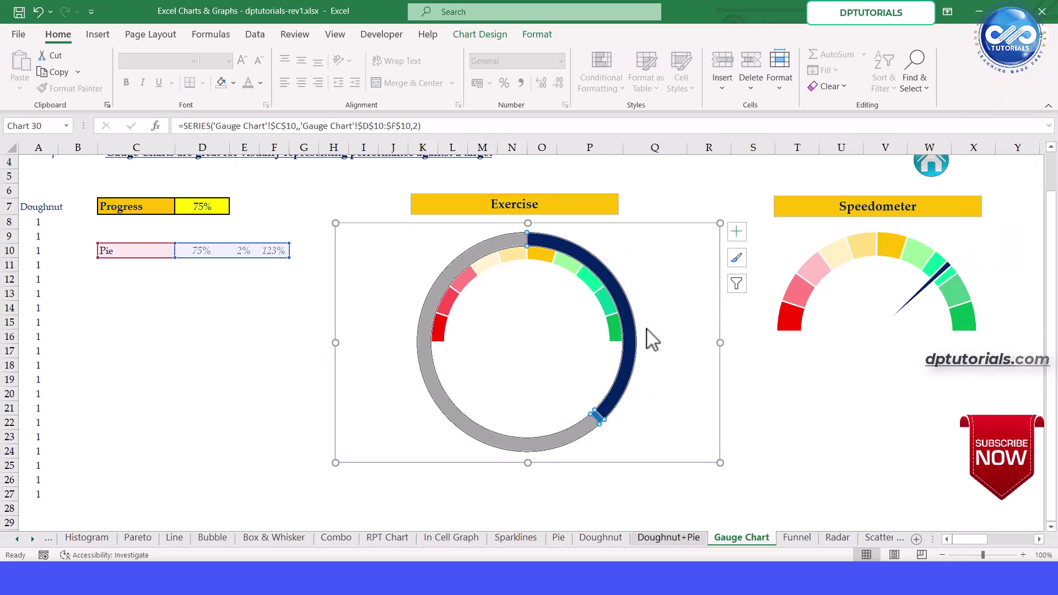
{"action": "left_click", "coordinate": [707, 400]}
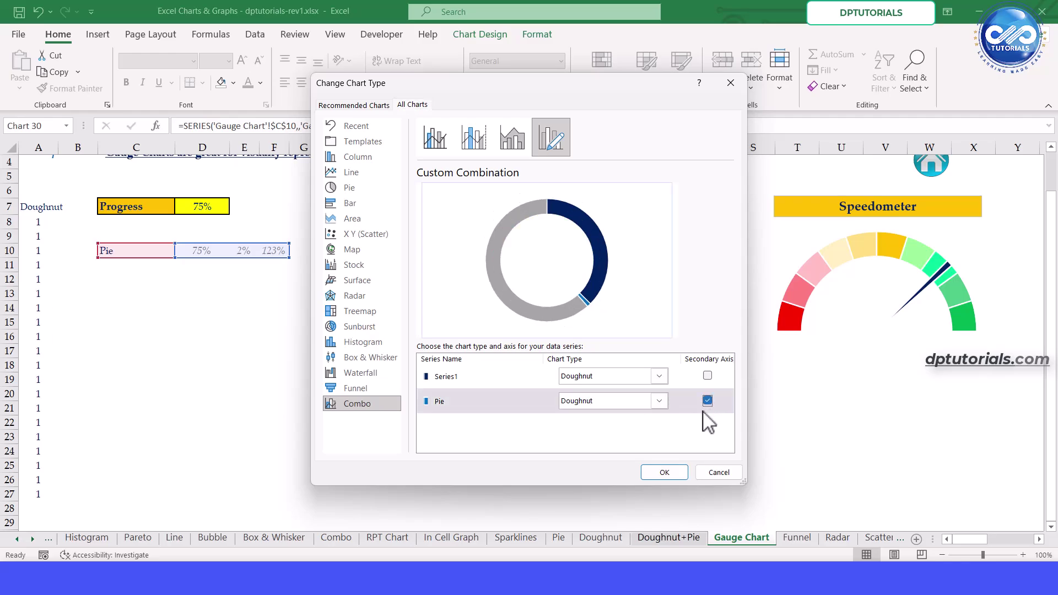
{"action": "left_click", "coordinate": [678, 475]}
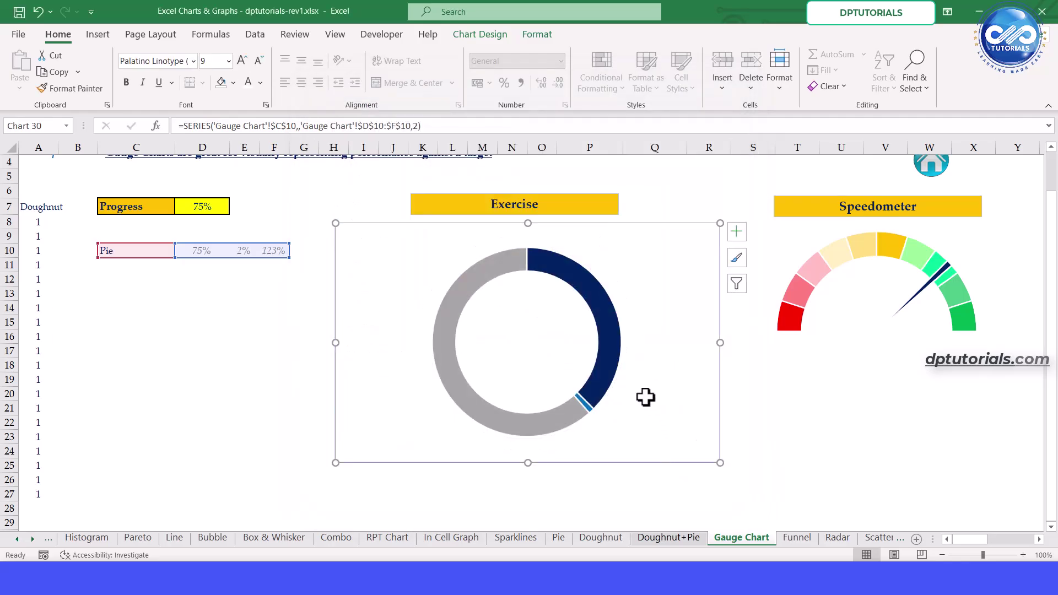
Set the Pie series' first-slice angle to 270° and hole size to 0%, and give its first slice no fill.
{"action": "right_click", "coordinate": [606, 347]}
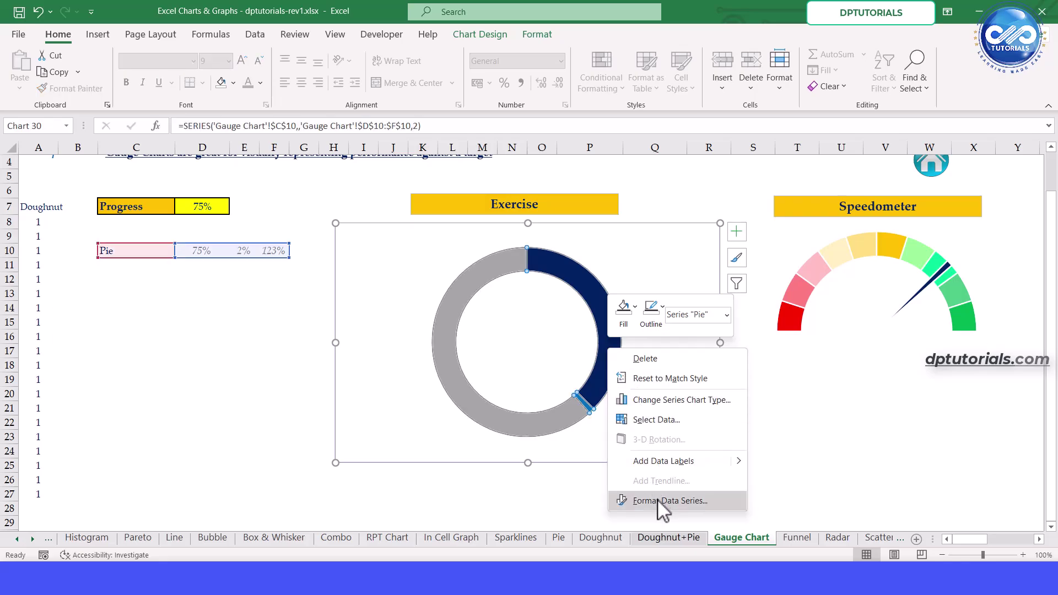
{"action": "left_click", "coordinate": [662, 501]}
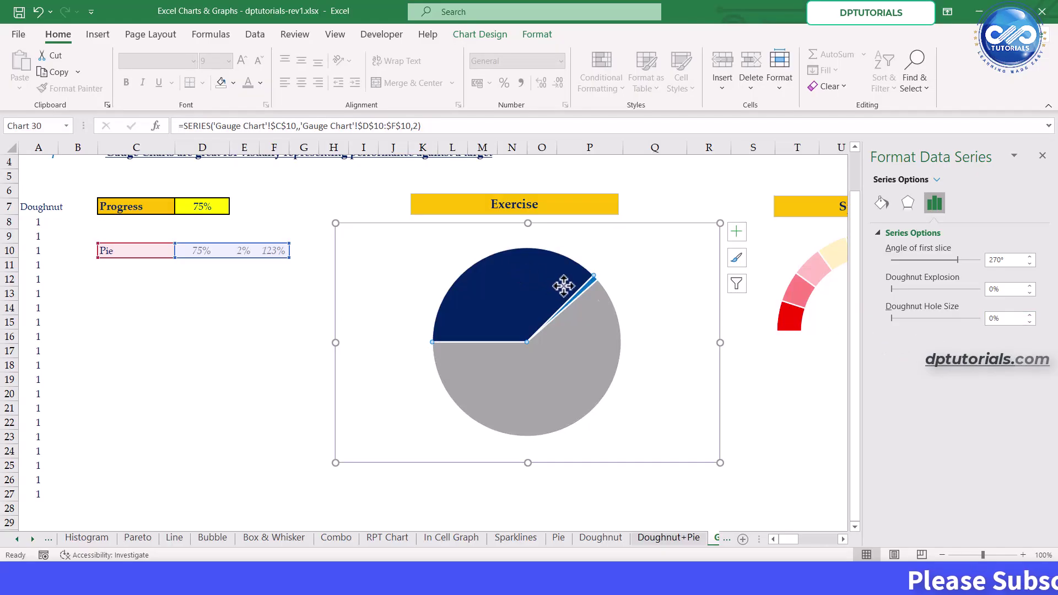
{"action": "left_click", "coordinate": [1042, 156]}
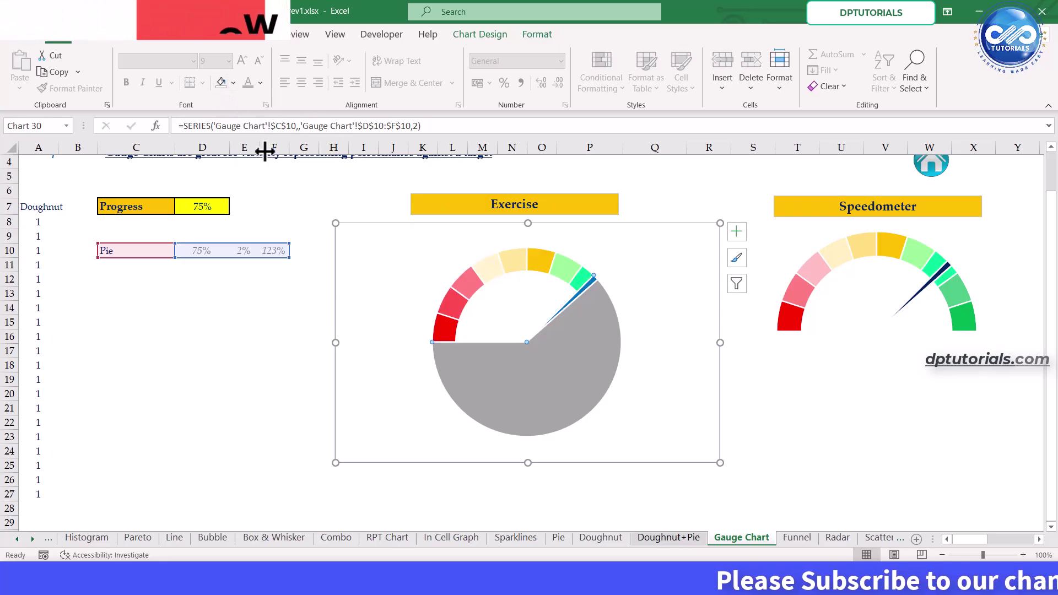
Fill the thin needle slice of the Pie series with dark navy.
{"action": "key", "text": "ctrl+Right"}
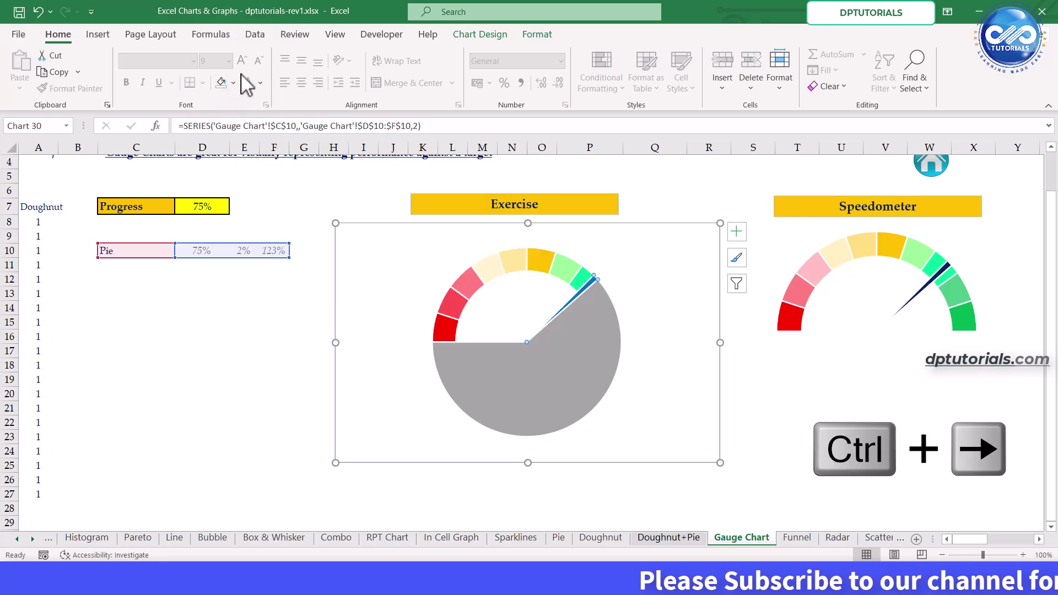
{"action": "key", "text": "alt+h"}
{"action": "key", "text": "h"}
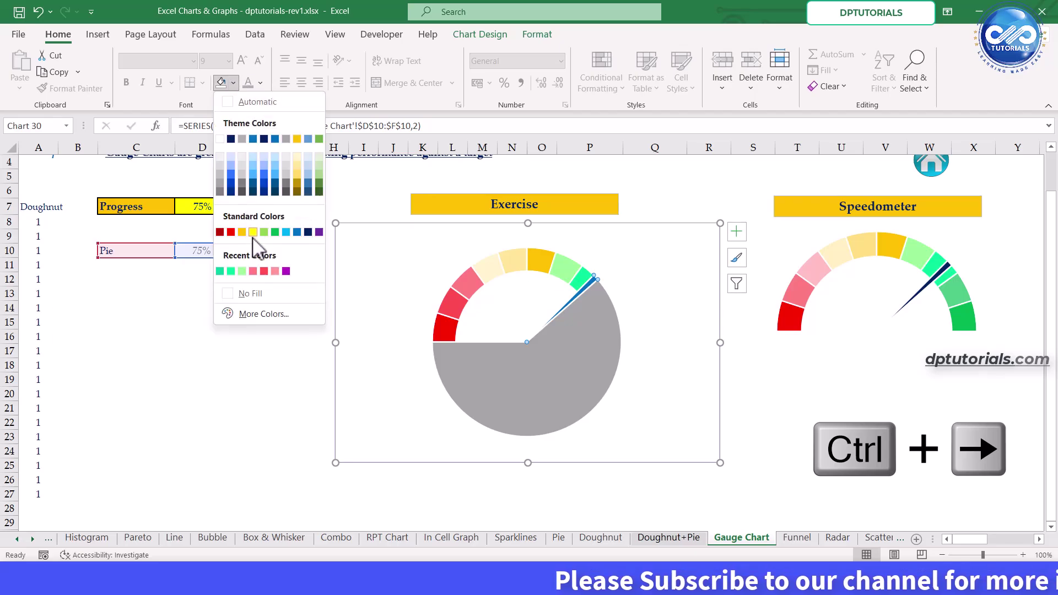
{"action": "left_click", "coordinate": [231, 140]}
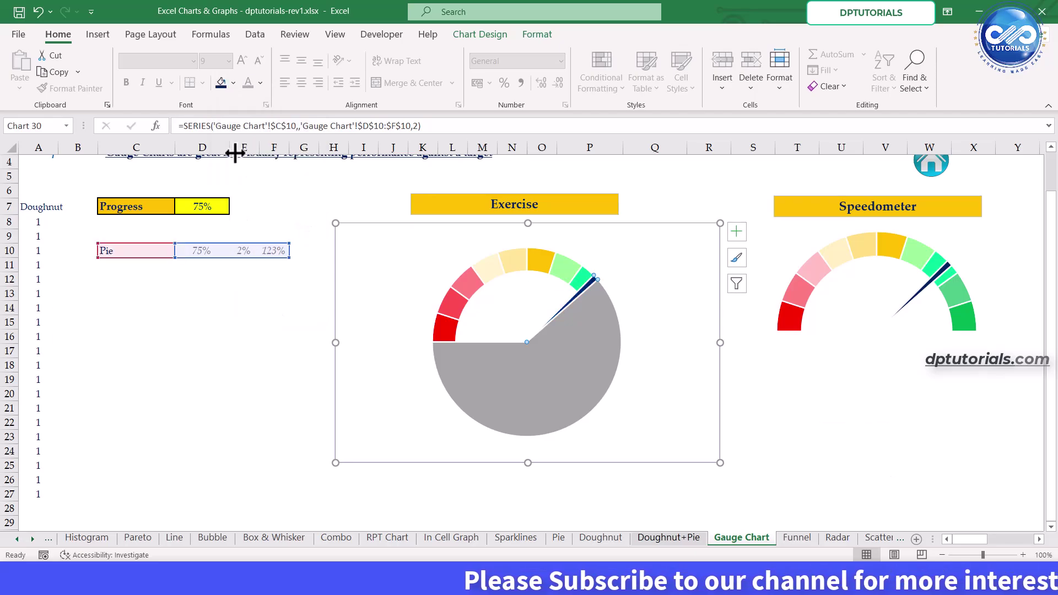
Set the large lower slice of the Pie series to no fill, leaving only the needle coloured.
{"action": "left_click", "coordinate": [219, 87]}
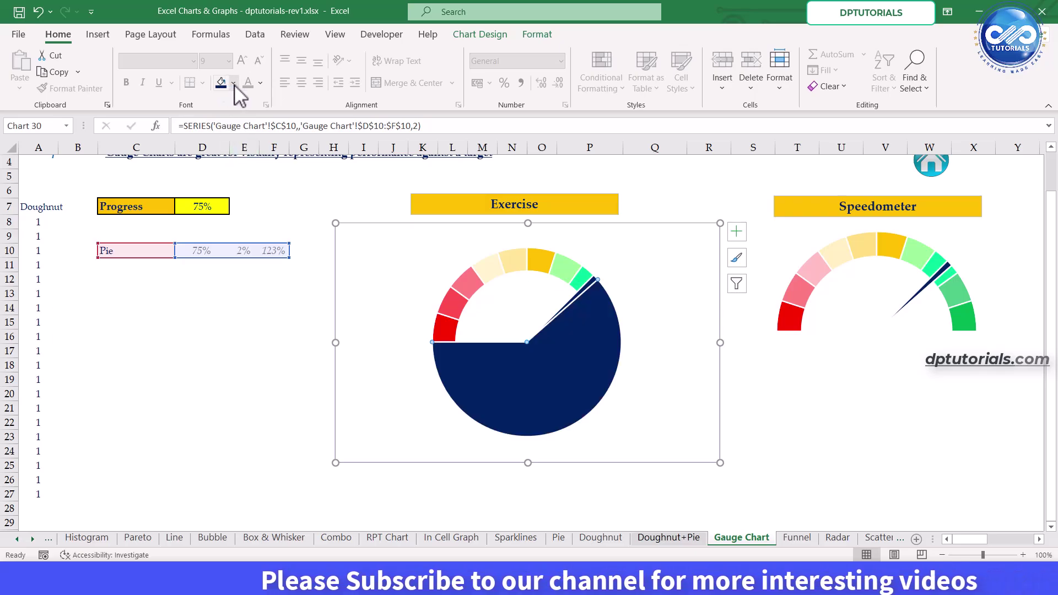
{"action": "key", "text": "alt+h"}
{"action": "key", "text": "h"}
{"action": "left_click", "coordinate": [257, 294]}
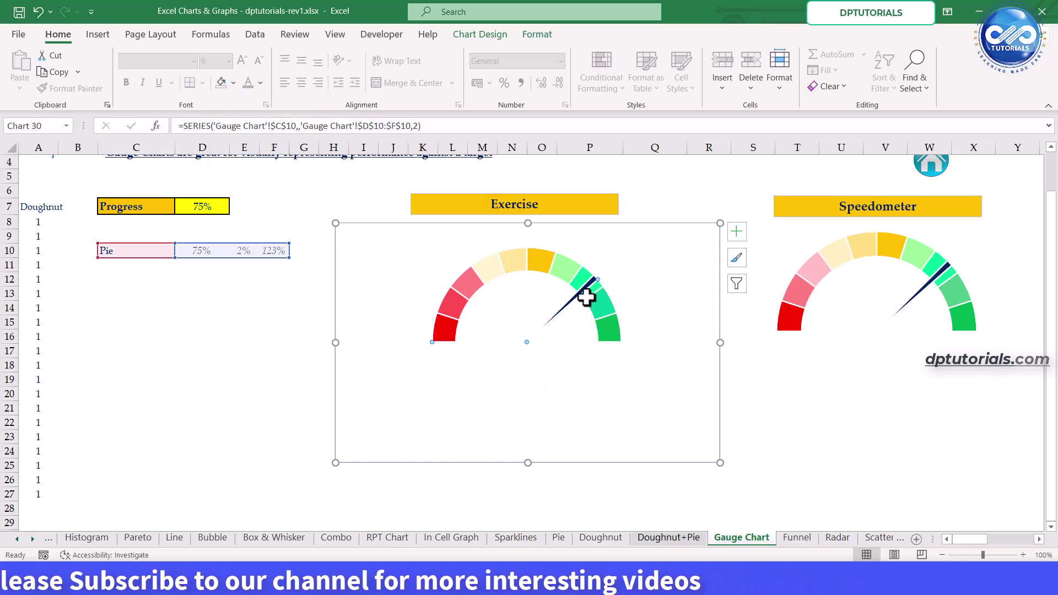
Give the needle slice a solid dark navy border 1 pt wide.
{"action": "left_click", "coordinate": [586, 285]}
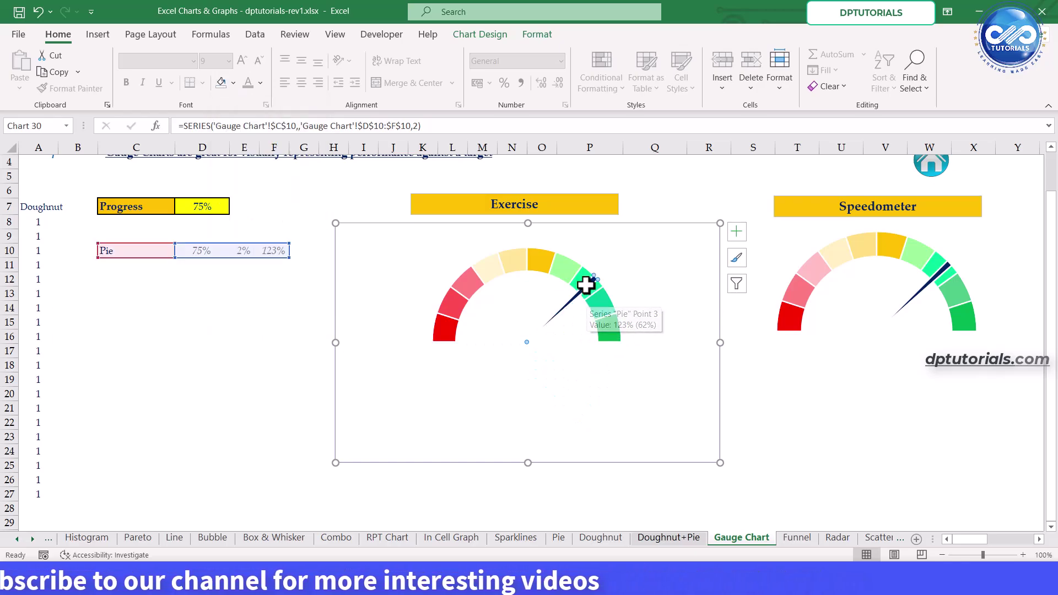
{"action": "right_click", "coordinate": [585, 284]}
{"action": "left_click", "coordinate": [639, 441]}
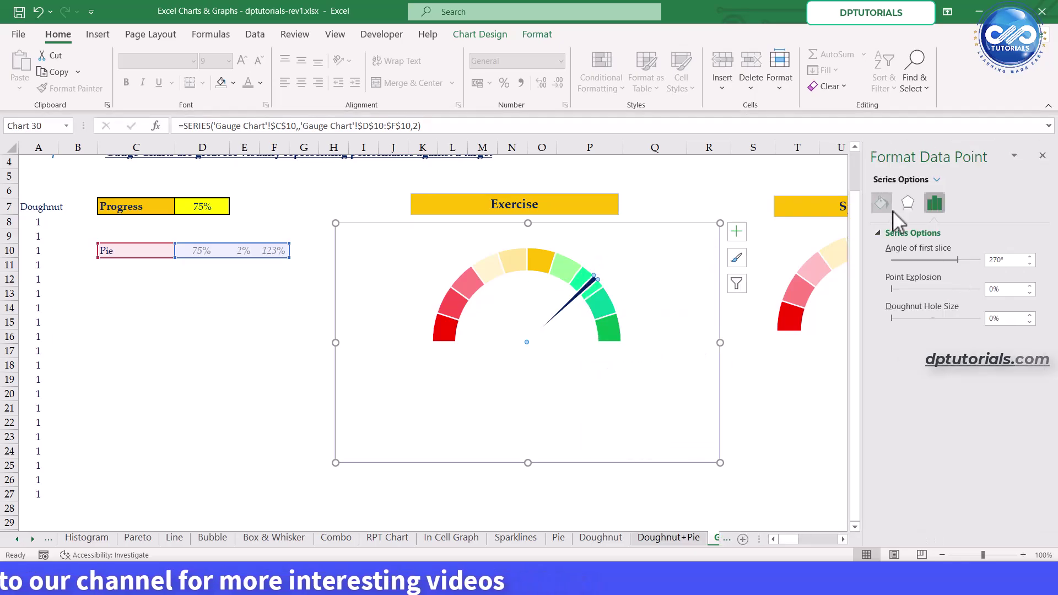
{"action": "left_click", "coordinate": [881, 203]}
{"action": "scroll", "coordinate": [1039, 449], "scroll_direction": "down", "scroll_amount": 2}
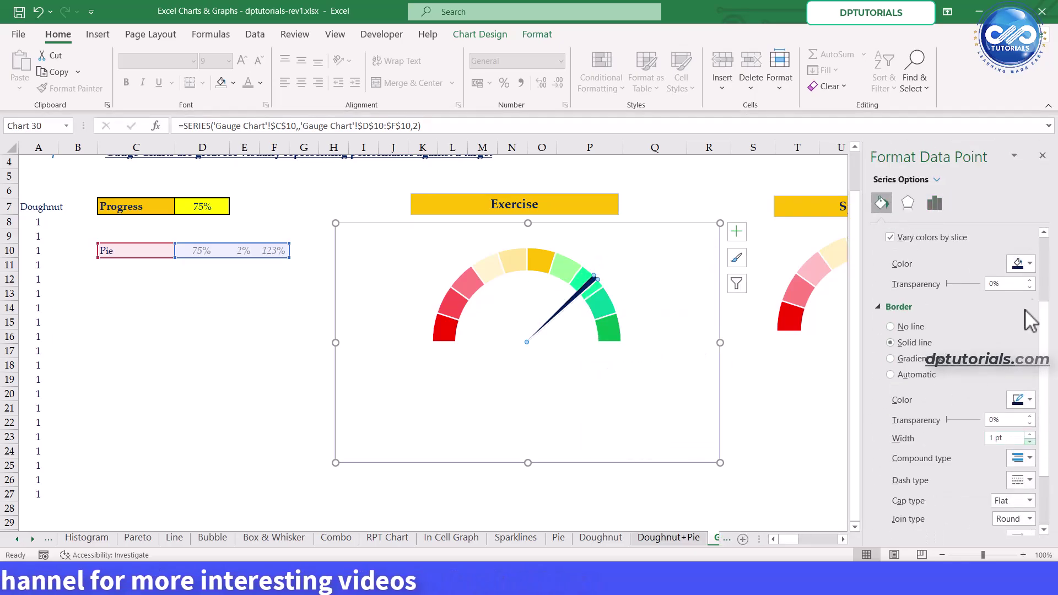
{"action": "left_click", "coordinate": [1042, 156]}
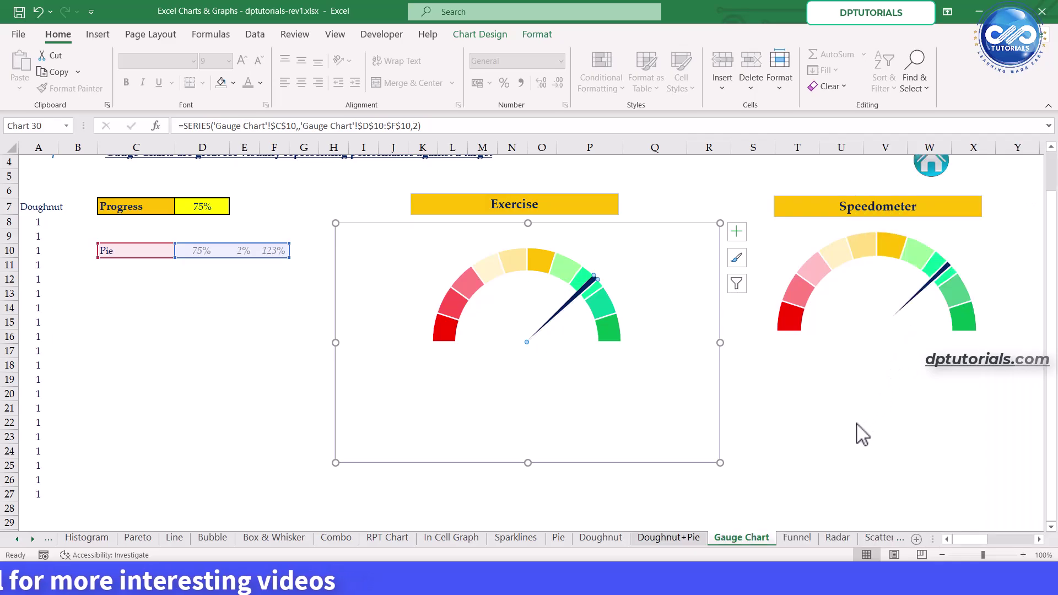
Set the needle width value in cell E10 to 1.5%.
{"action": "left_click", "coordinate": [853, 425]}
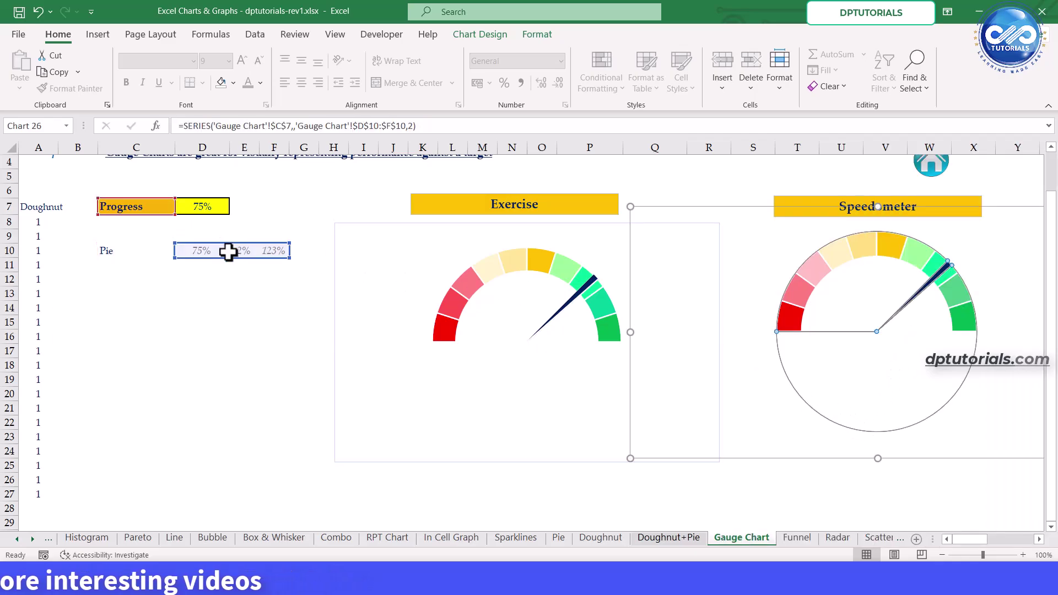
{"action": "left_click", "coordinate": [244, 253]}
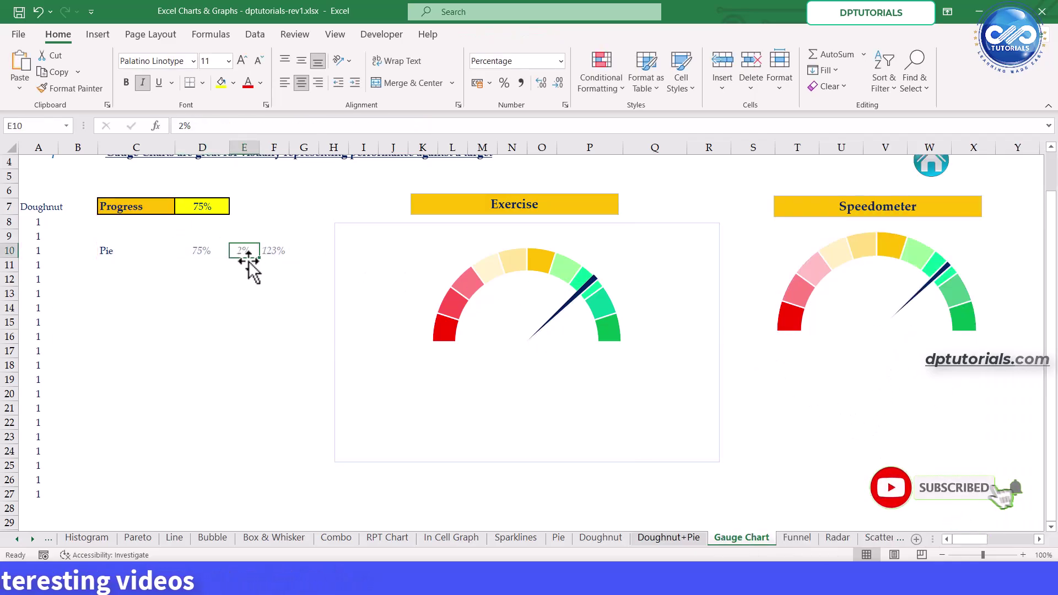
{"action": "type", "text": "1.5"}
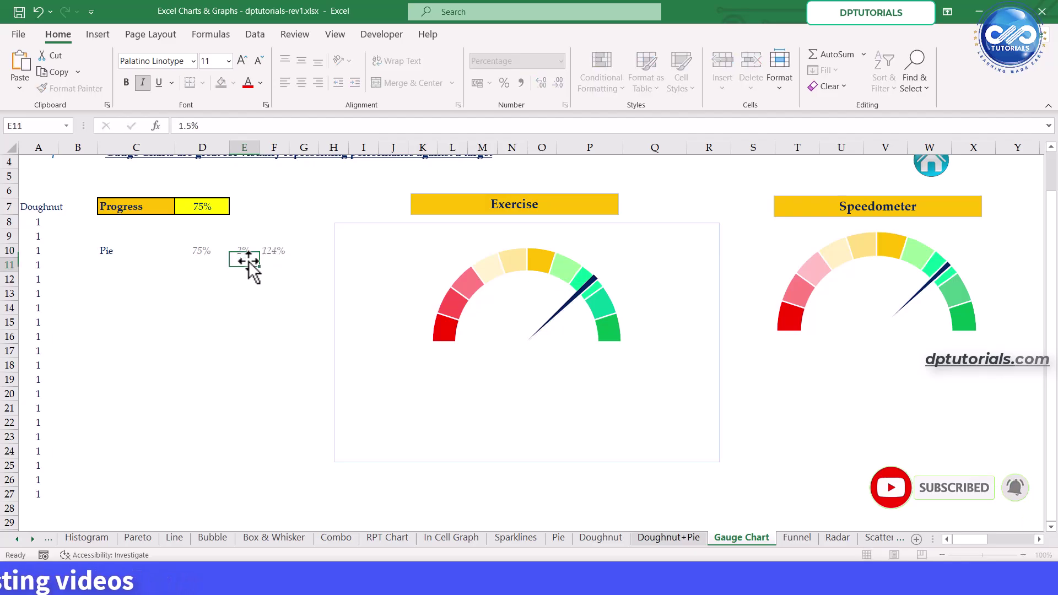
{"action": "key", "text": "Return"}
Draw a small rounded rectangle at the base of the Exercise chart's needle and link its text to the Progress value in D7.
{"action": "mouse_move", "coordinate": [528, 325]}
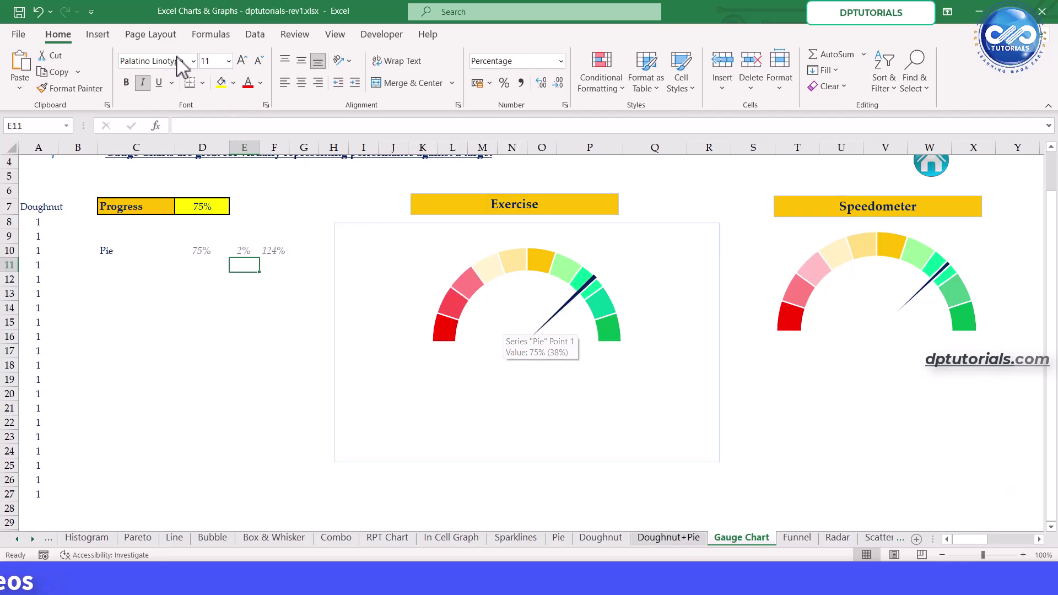
{"action": "left_click", "coordinate": [98, 34]}
{"action": "left_click", "coordinate": [207, 54]}
{"action": "left_click", "coordinate": [236, 88]}
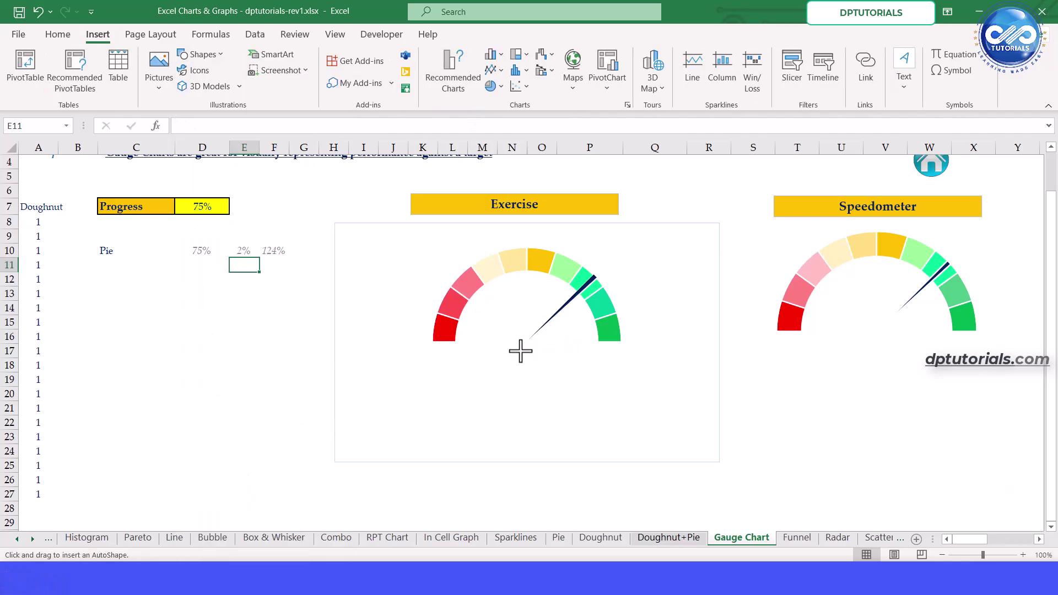
{"action": "left_click_drag", "start_coordinate": [503, 341], "coordinate": [561, 361]}
{"action": "type", "text": "="}
{"action": "left_click", "coordinate": [203, 206]}
{"action": "key", "text": "Return"}
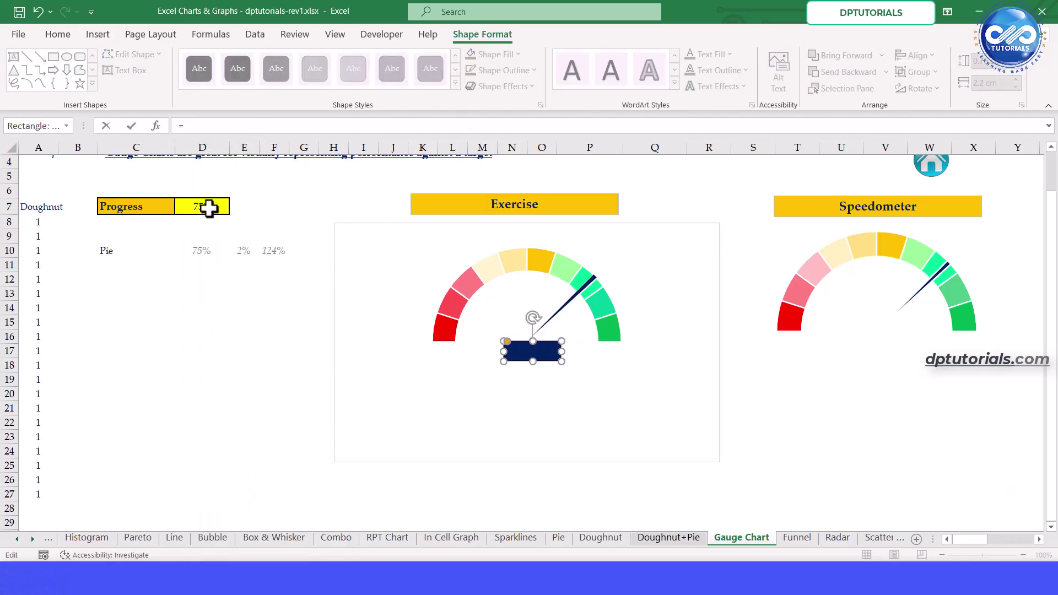
Make the percentage label's text bold and centred both ways, and shrink the label to fit beneath the needle.
{"action": "left_click", "coordinate": [58, 34]}
{"action": "left_click", "coordinate": [301, 60]}
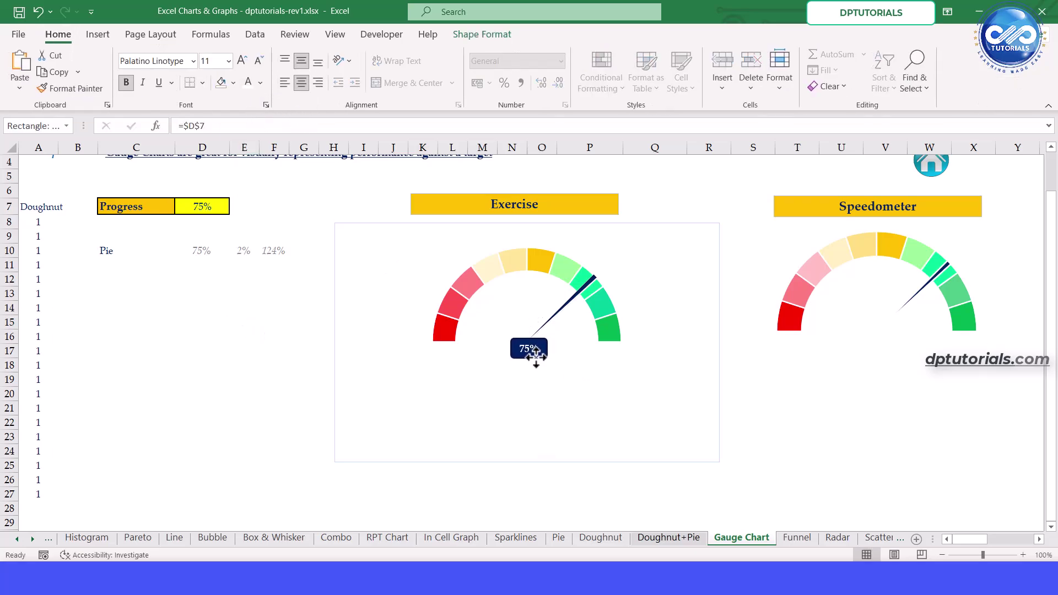
{"action": "left_click", "coordinate": [597, 500]}
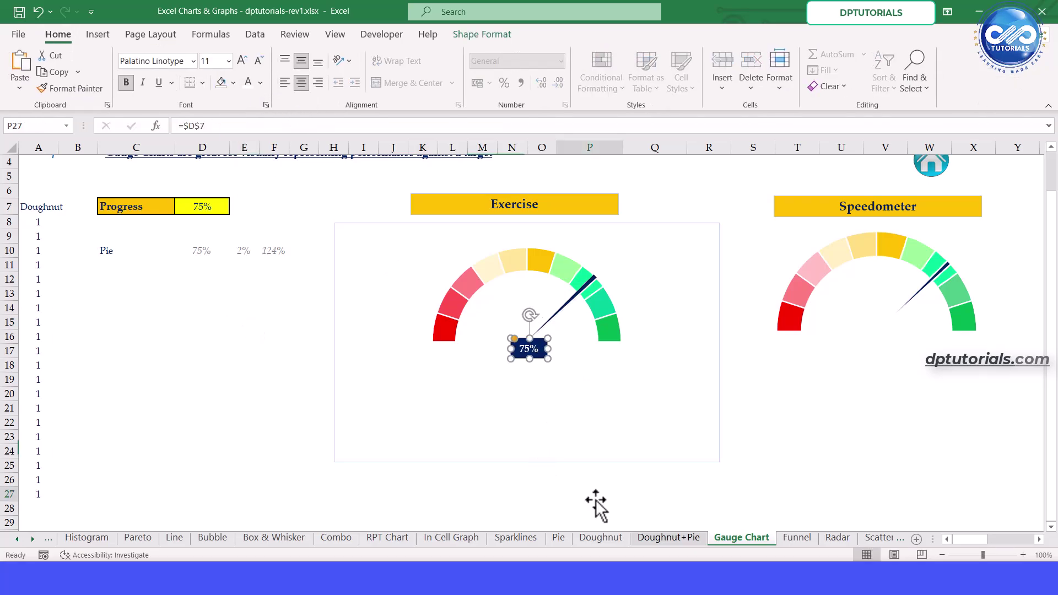
Remove the outline around the Exercise chart area.
{"action": "left_click", "coordinate": [628, 460]}
{"action": "left_click", "coordinate": [501, 39]}
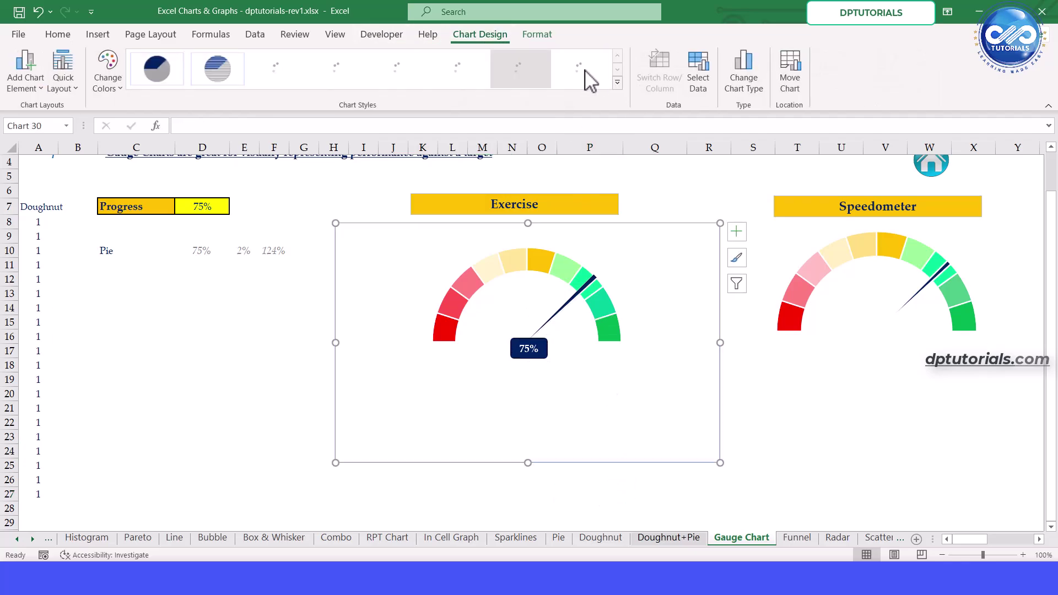
{"action": "left_click", "coordinate": [538, 35]}
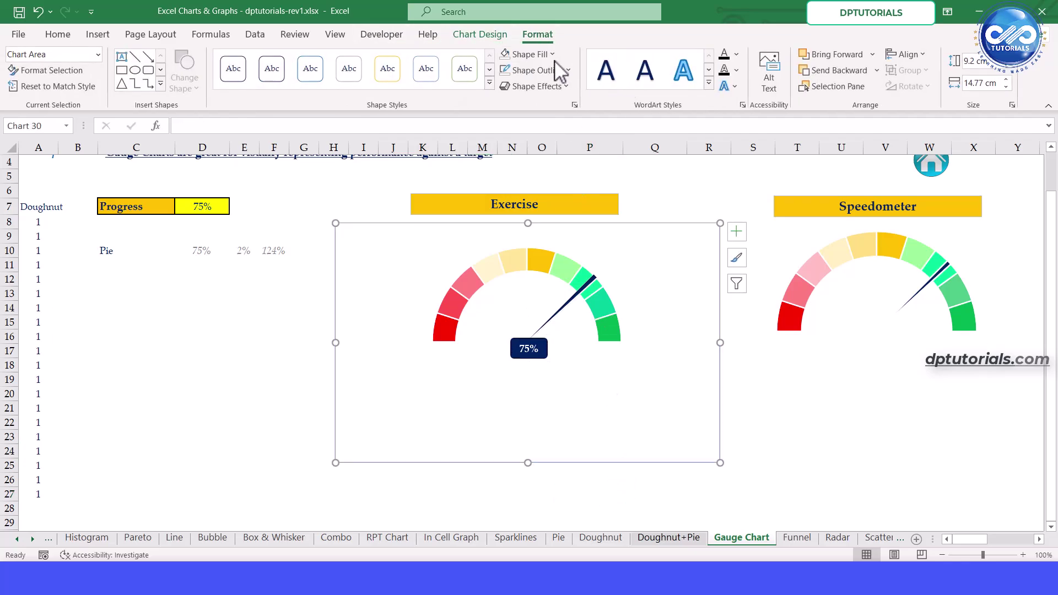
{"action": "left_click", "coordinate": [814, 402]}
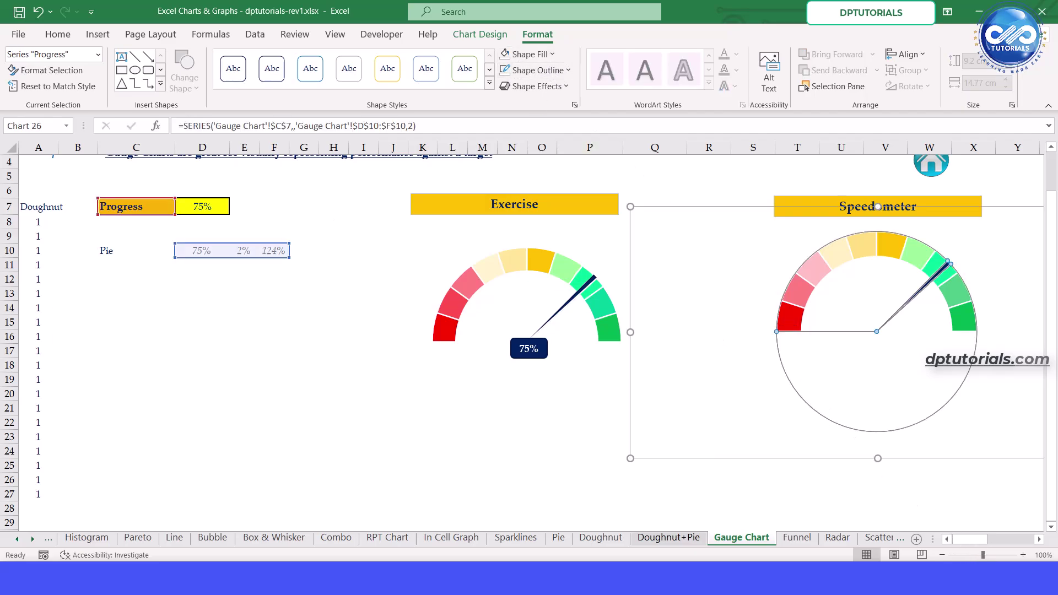
{"action": "left_click", "coordinate": [398, 460]}
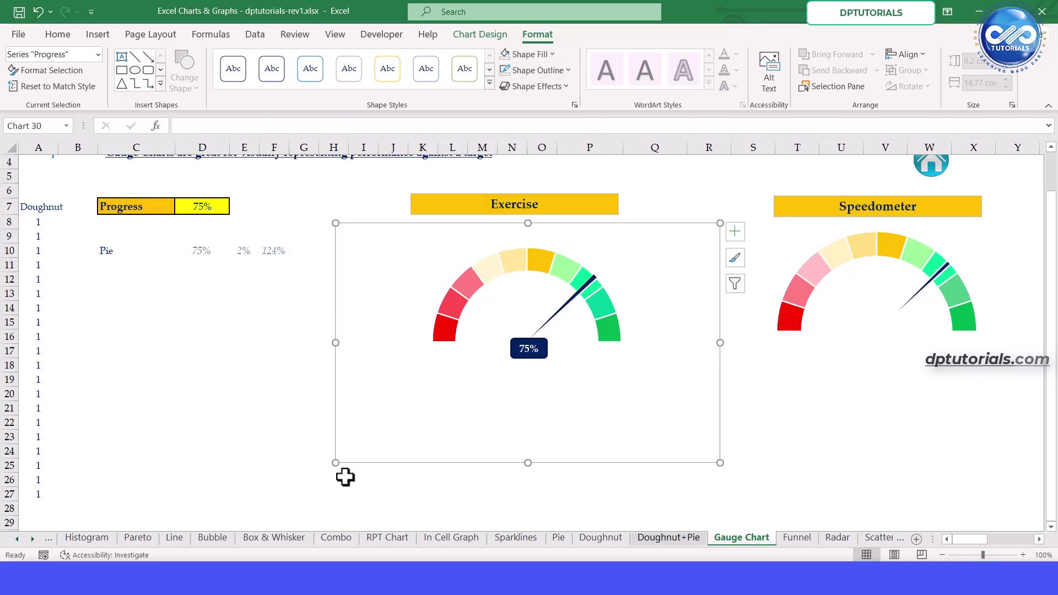
{"action": "key", "text": "Escape"}
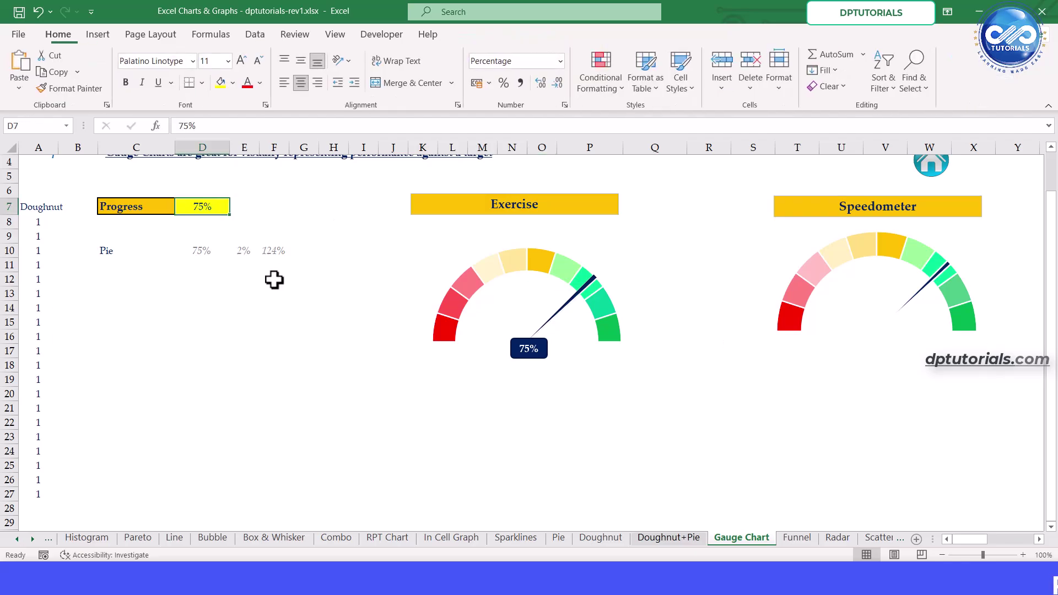
Set the Progress value in D7 to 90% to test the gauge needle and label.
{"action": "type", "text": "90"}
{"action": "key", "text": "Return"}
{"action": "left_click", "coordinate": [220, 205]}
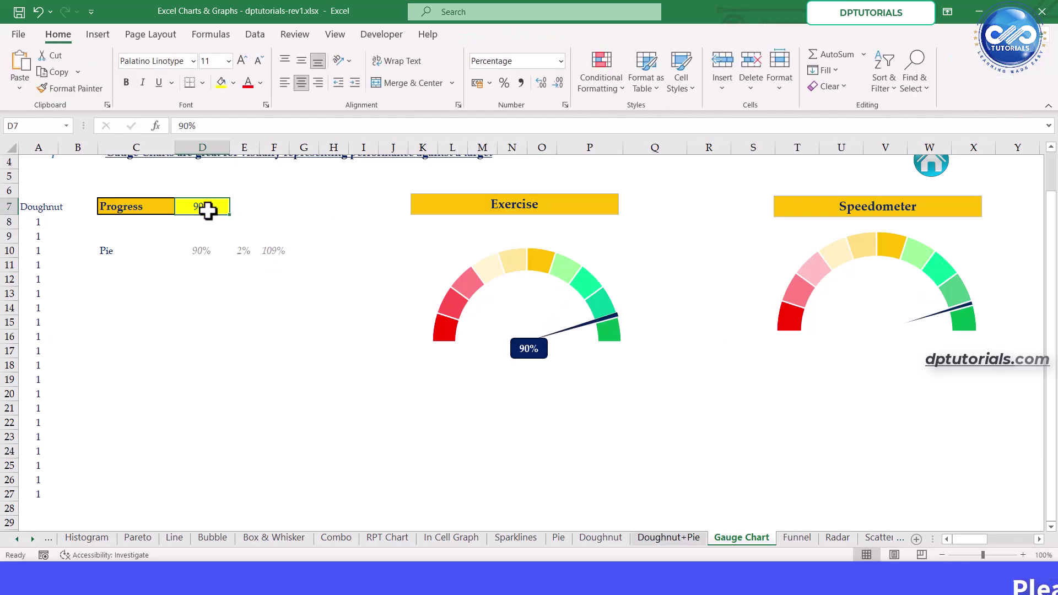